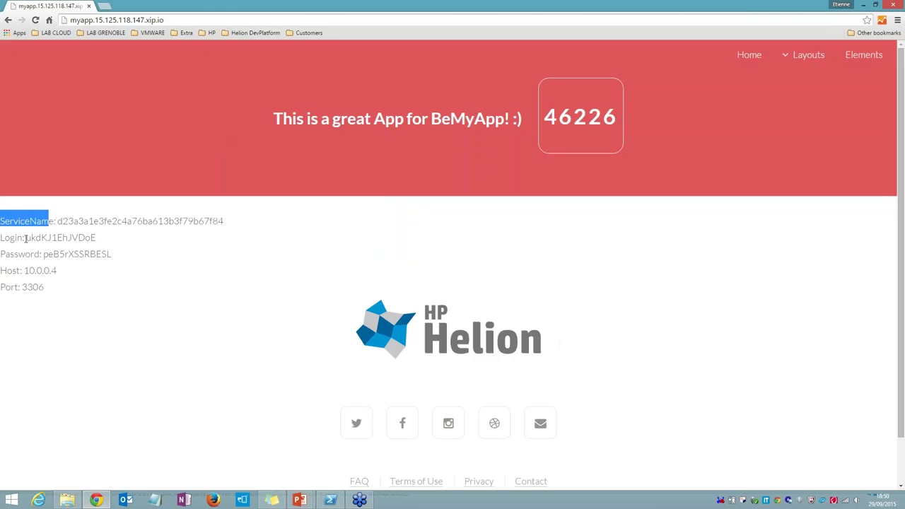
Step: Highlight the database Login, Password and Host values on myapp, then open a blank tab
left_click_drag(26, 237, 97, 238)
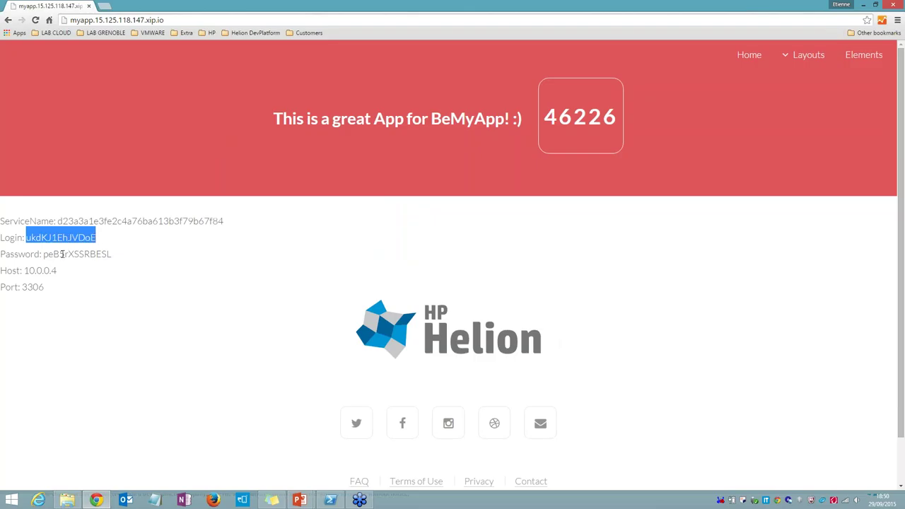
left_click_drag(44, 255, 111, 254)
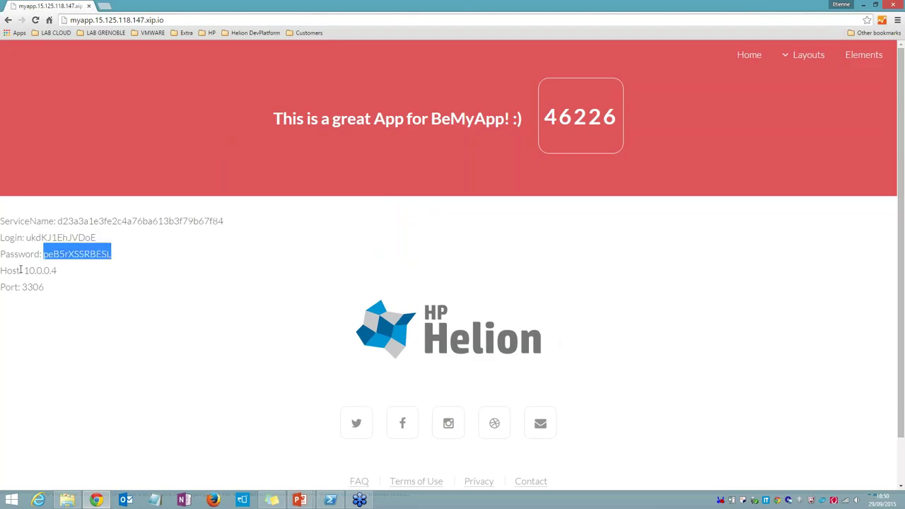
left_click_drag(24, 270, 45, 285)
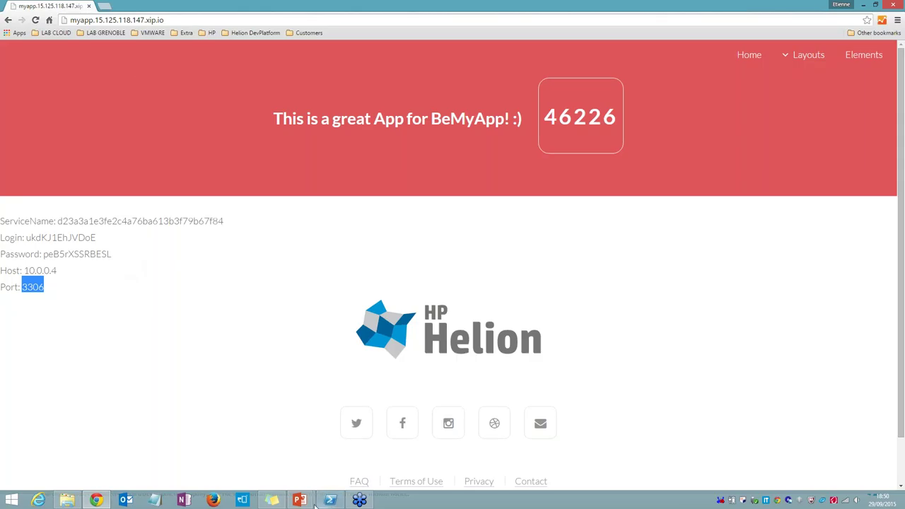
left_click(304, 502)
key("ctrl+t")
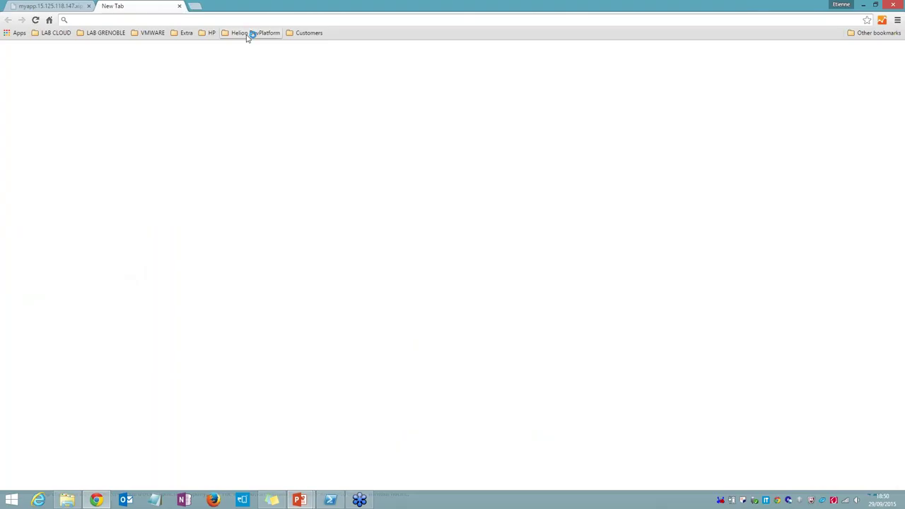
Step: Open the HDP 1.2 console bookmark and enter the account's e-mail as username
left_click(247, 35)
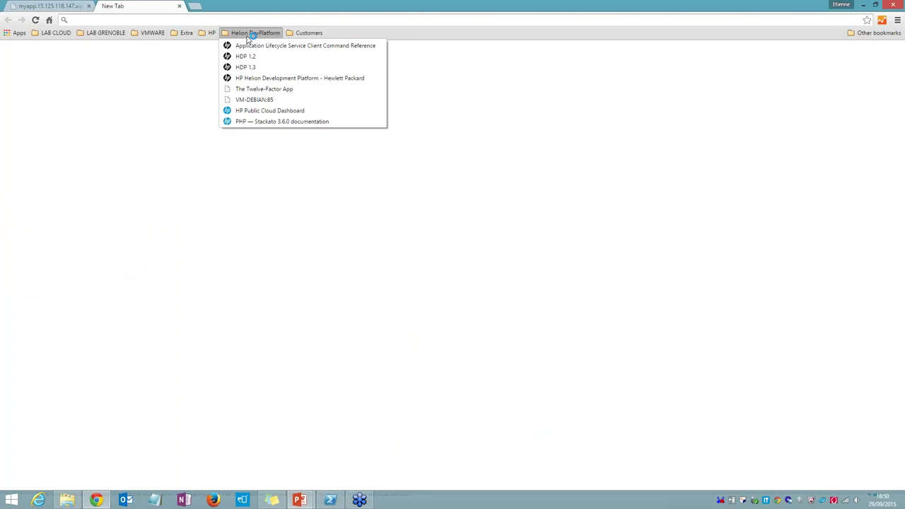
left_click(245, 57)
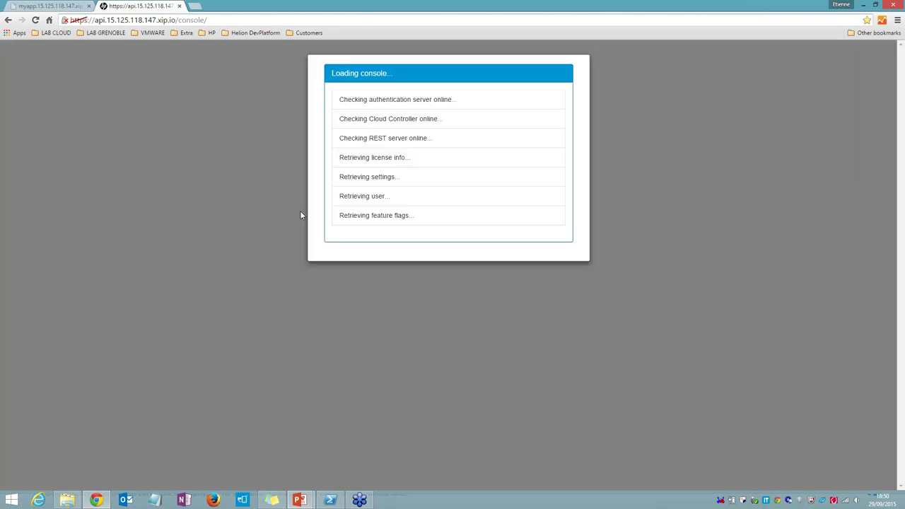
key("Tab")
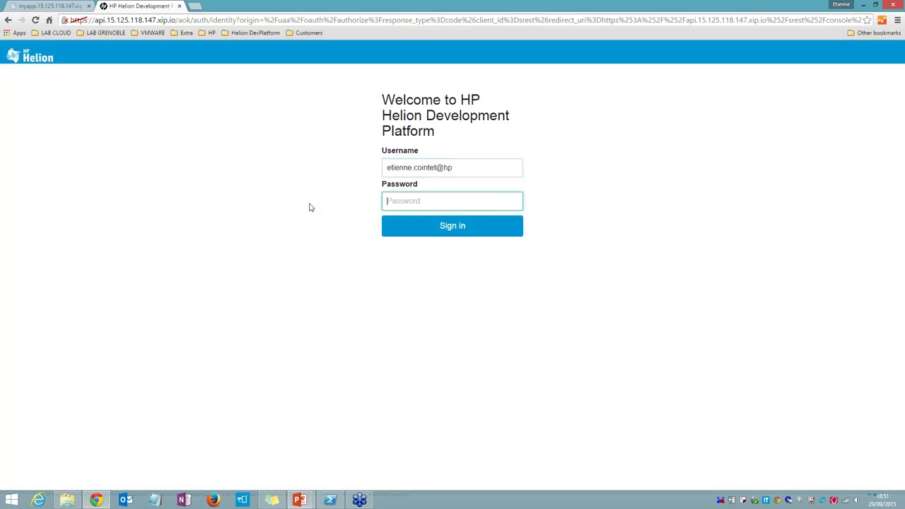
key("shift+Tab")
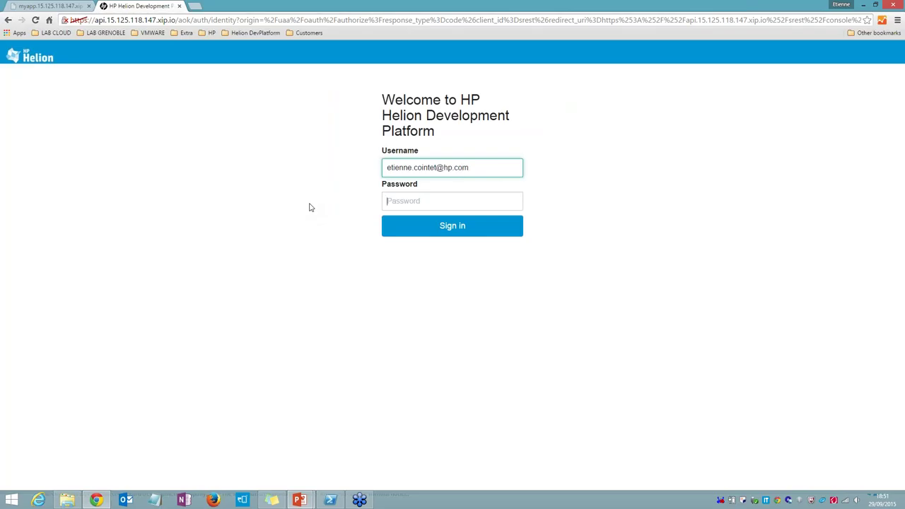
Step: Enter the account password and sign in to the console
key("Tab")
type("••••••••••")
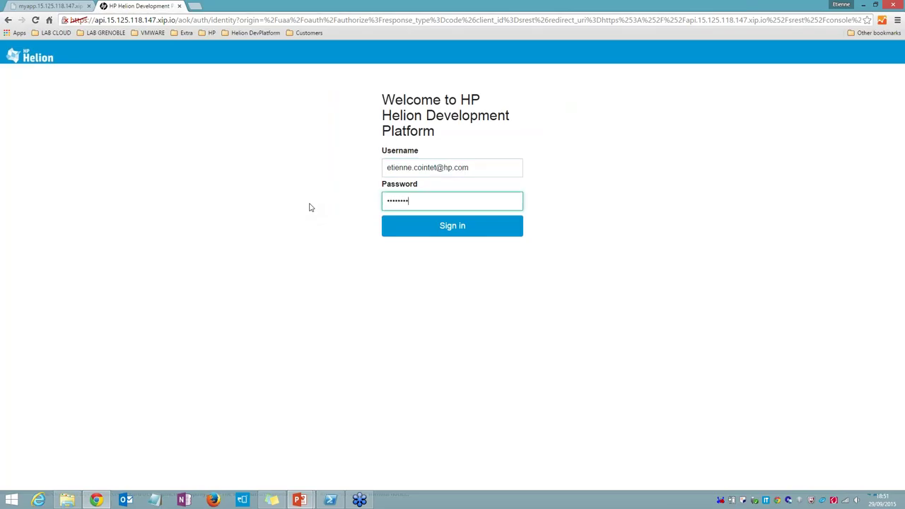
key("BackSpace")
key("BackSpace")
key("BackSpace")
key("BackSpace")
key("BackSpace")
key("BackSpace")
key("BackSpace")
key("BackSpace")
key("BackSpace")
key("BackSpace")
type("•••••••••")
key("Return")
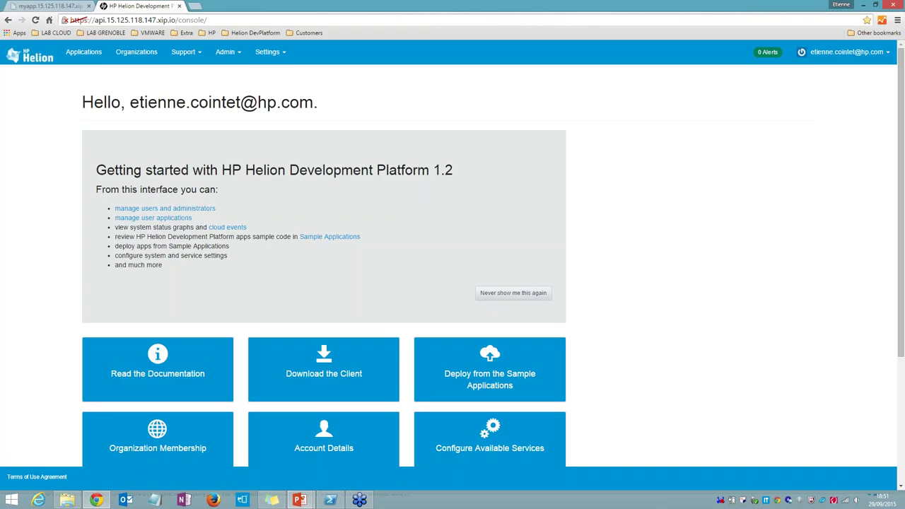
Step: Open myapp from the Applications list and mark its restart and stop controls
left_click(85, 53)
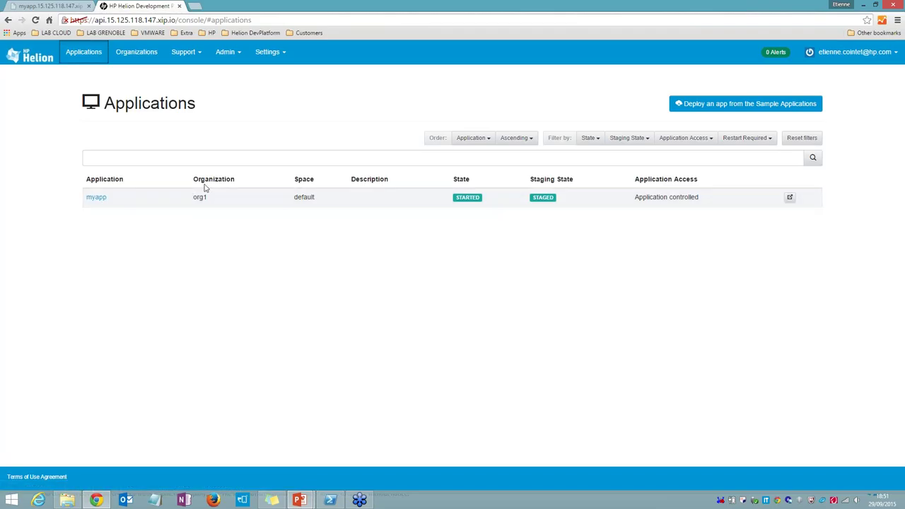
left_click(97, 198)
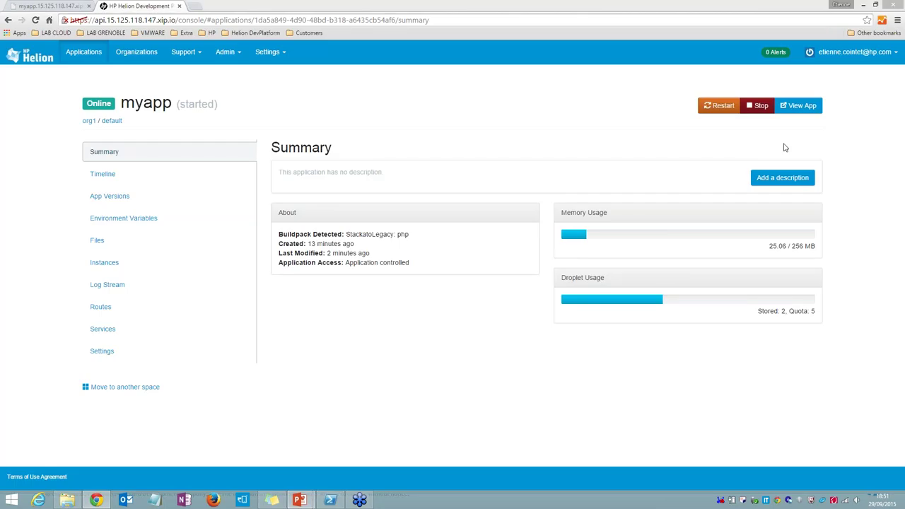
left_click_drag(691, 81, 700, 91)
left_click_drag(743, 83, 751, 88)
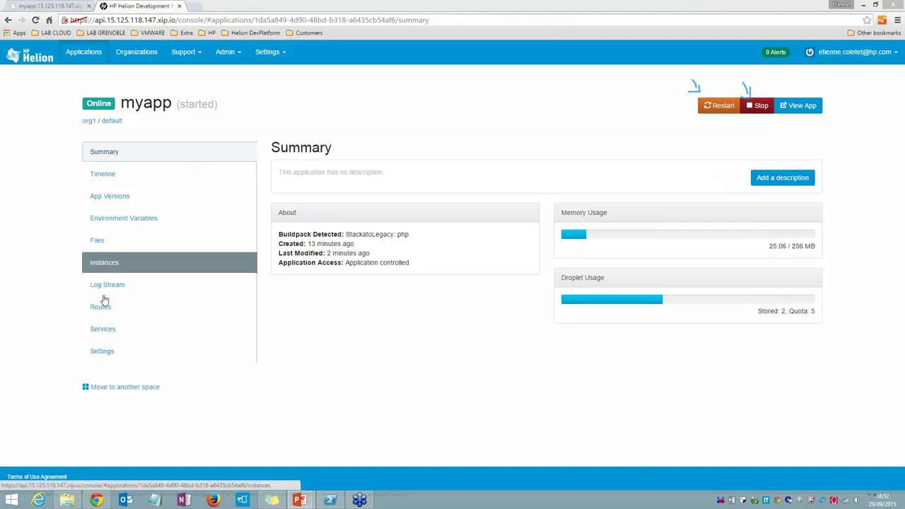
Step: List myapp's bound services and underline mysql-bemyapp and its mysql 5.5 version
left_click(104, 334)
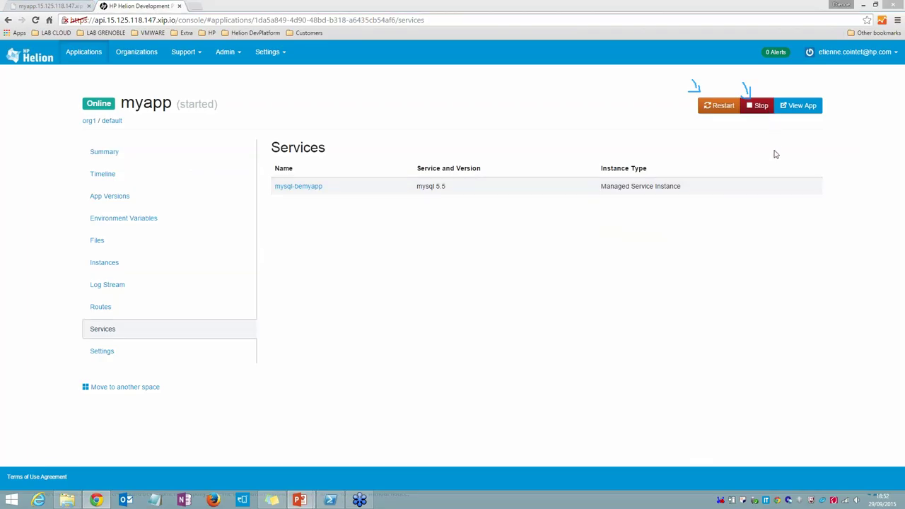
left_click_drag(414, 184, 466, 187)
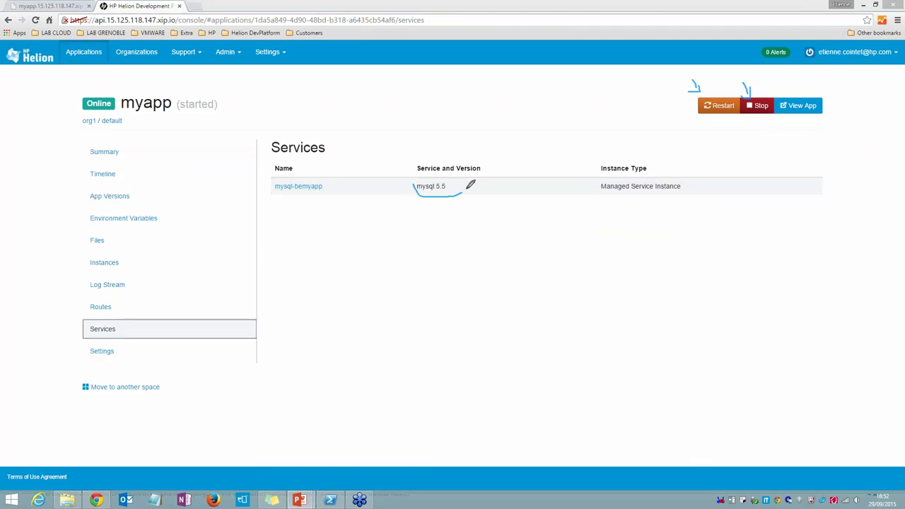
mouse_move(334, 184)
left_mouse_down()
mouse_move(286, 200)
mouse_move(275, 190)
left_mouse_up()
Step: Enable autoscaling for myapp with a minimum of 2 and a maximum of 3 instances
left_click(96, 261)
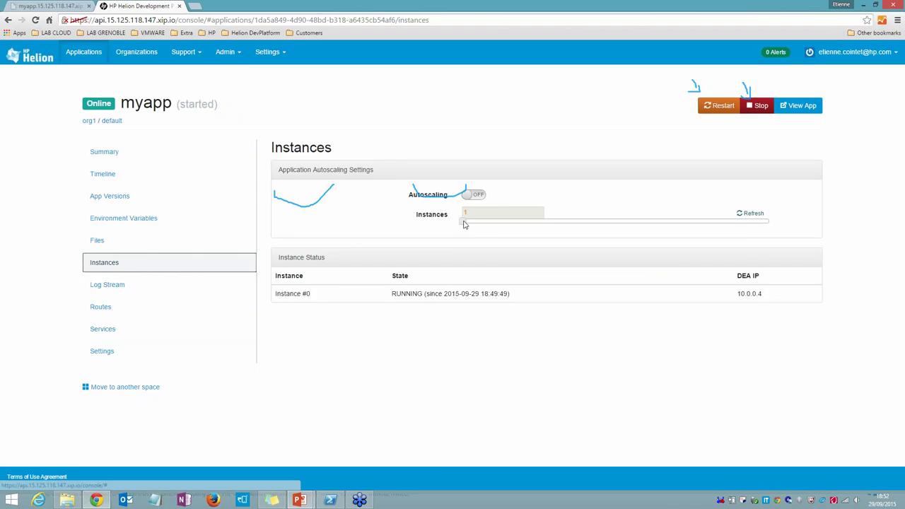
left_click(464, 224)
left_click(472, 195)
left_click_drag(467, 245, 514, 247)
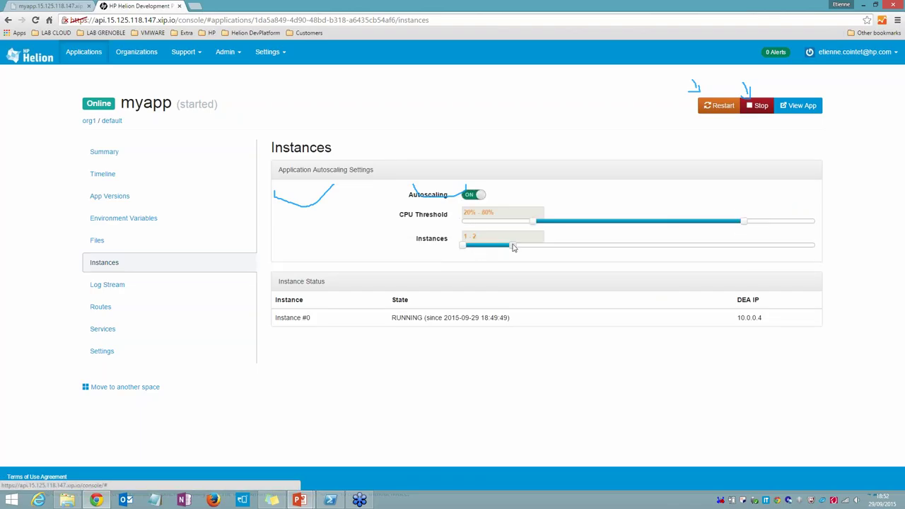
left_click(564, 245)
left_click(513, 246)
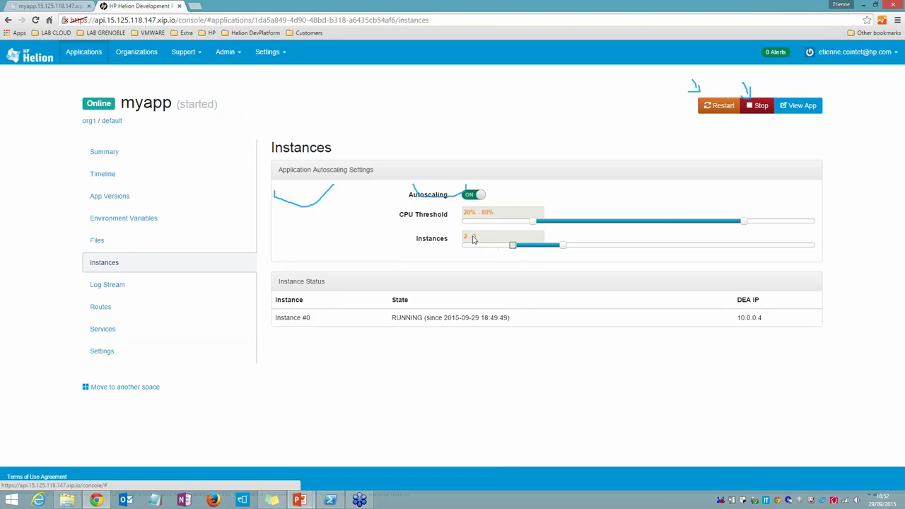
double_click(287, 317)
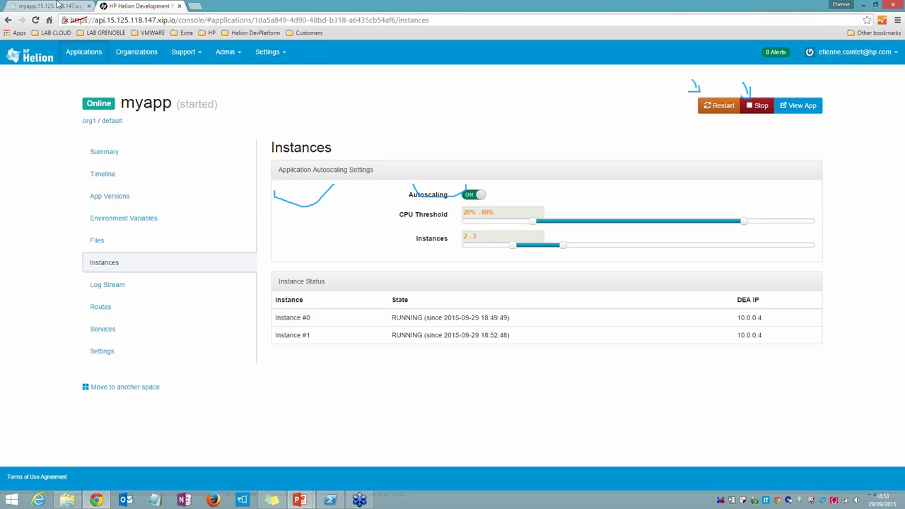
Step: Reload the myapp page several times, then bring up the CODE TIME! slide
left_click(59, 5)
left_click(36, 20)
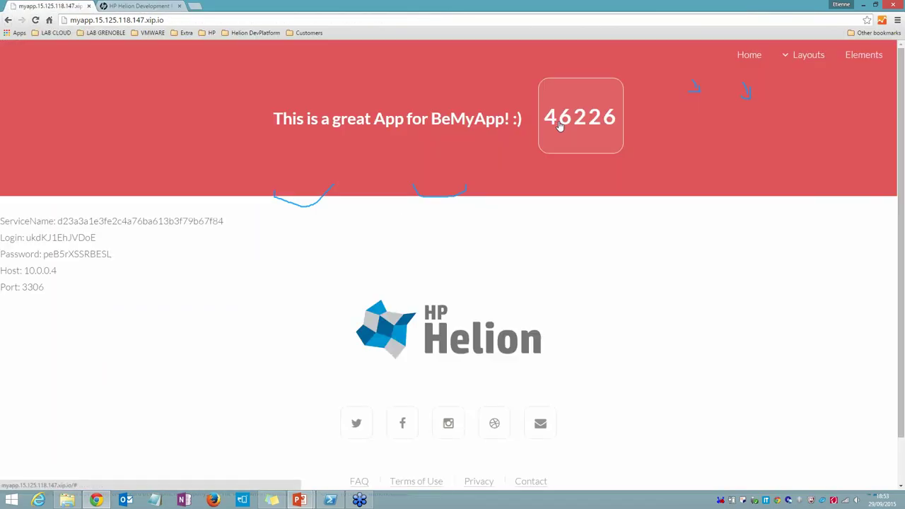
left_click(34, 20)
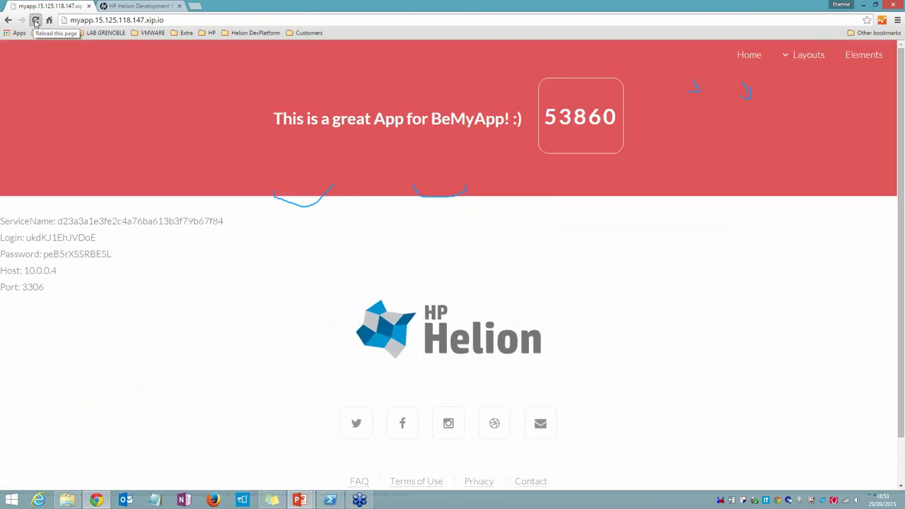
left_click(35, 20)
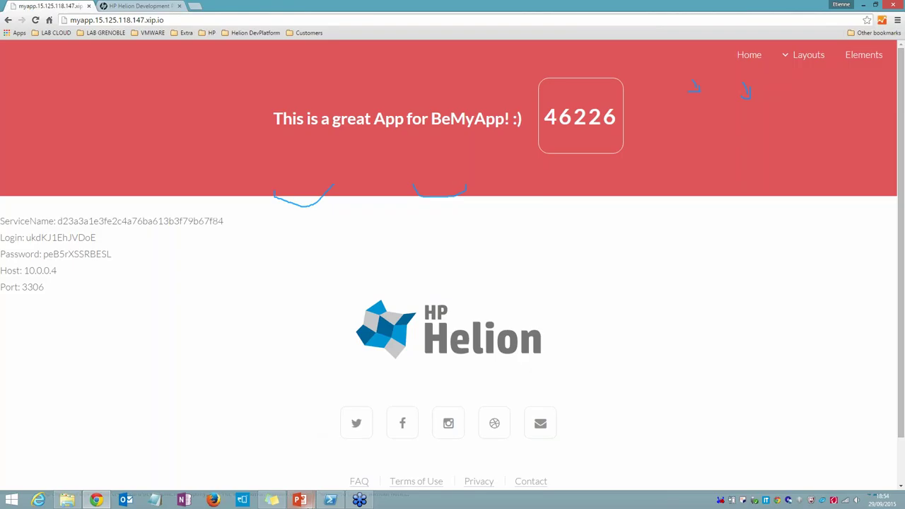
left_click(300, 500)
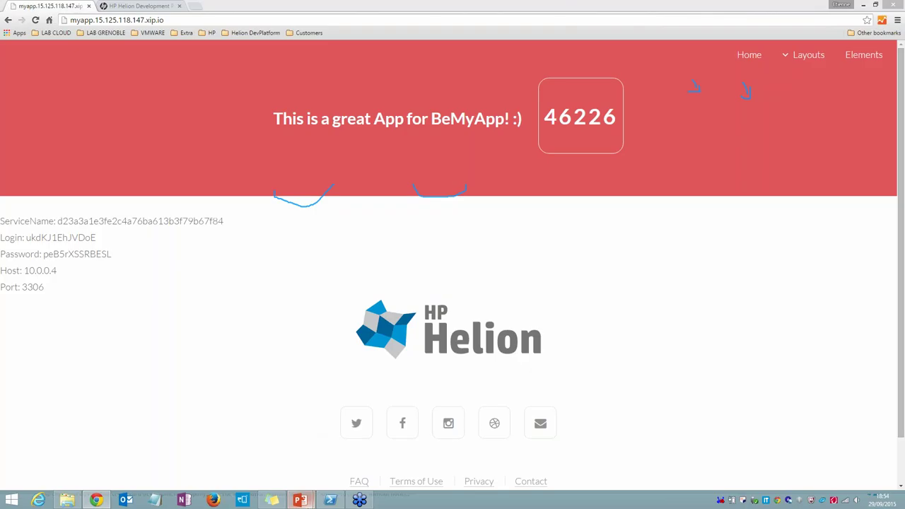
mouse_move(306, 458)
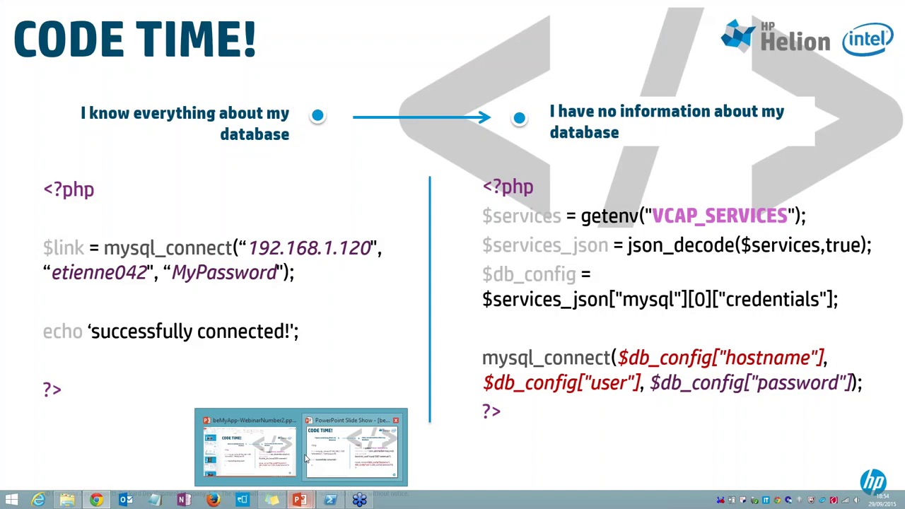
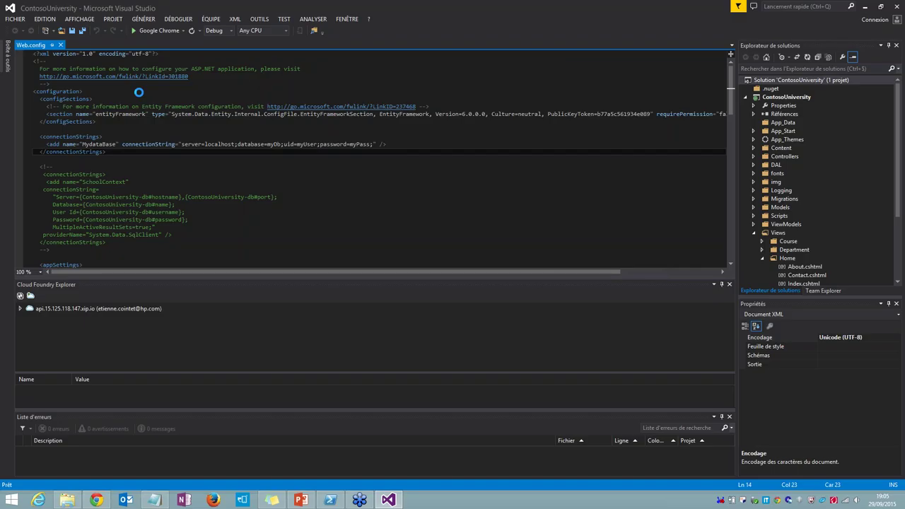
Step: In Index.cshtml, replace the Welcome heading with 'This is a great app for BeMyApp !! :)' and save
left_click(61, 44)
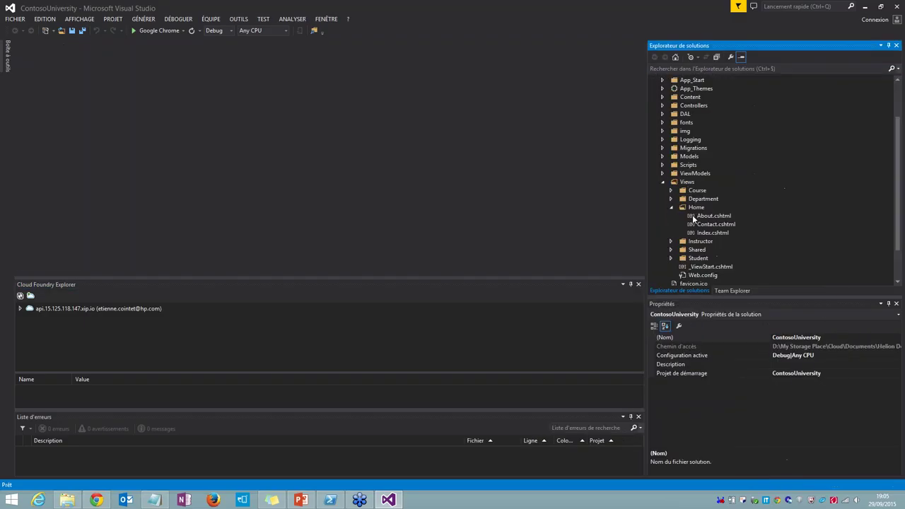
double_click(713, 233)
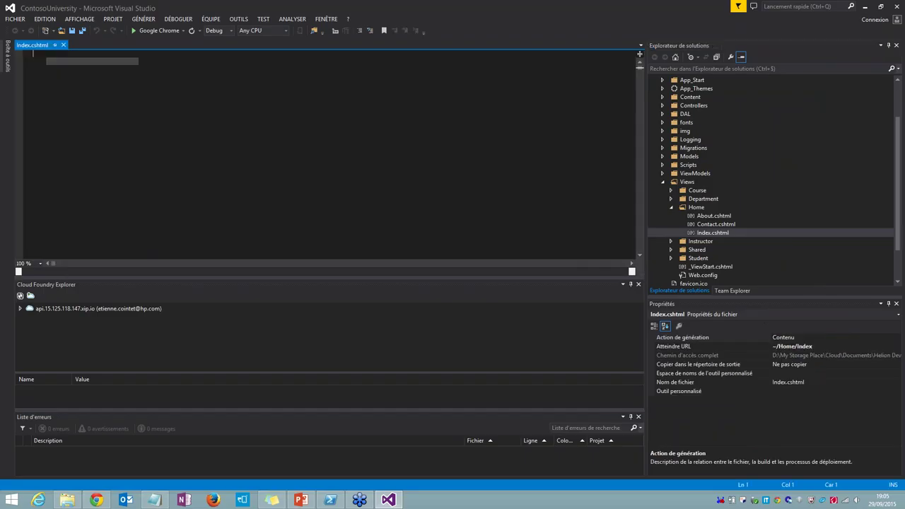
left_click(97, 121)
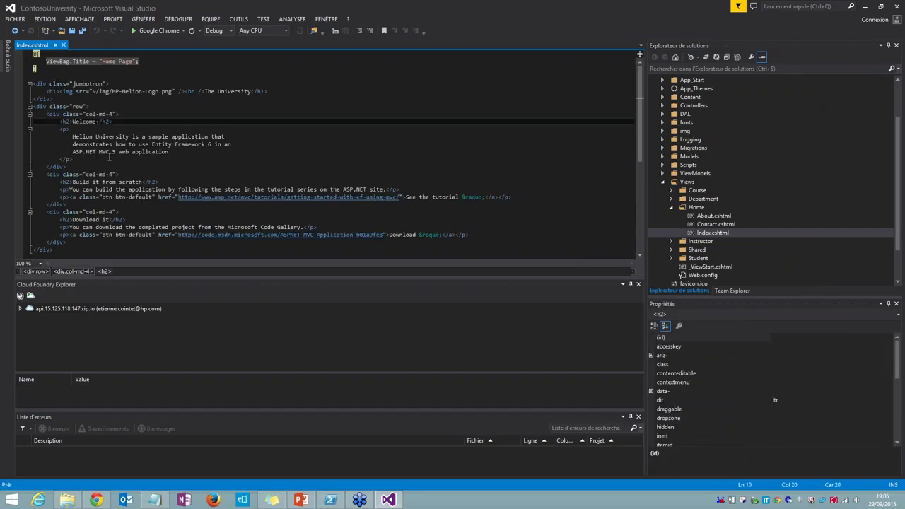
key("BackSpace")
key("BackSpace")
key("BackSpace")
key("BackSpace")
key("BackSpace")
key("BackSpace")
key("BackSpace")
type("This is a great app for BeMyApp !! :)")
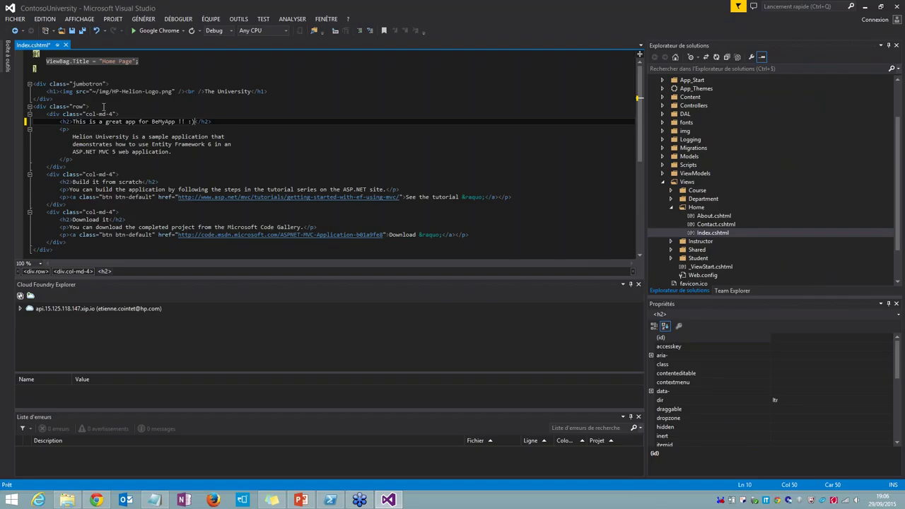
key("ctrl+s")
Step: Review the home page's intro paragraph, then close Index.cshtml
left_click(90, 99)
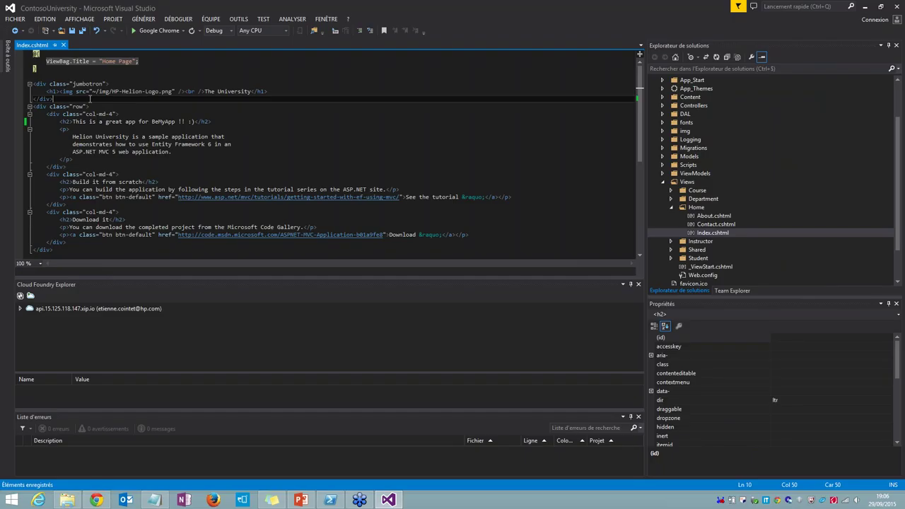
left_click_drag(90, 99, 124, 99)
scroll(125, 99, "down", 2)
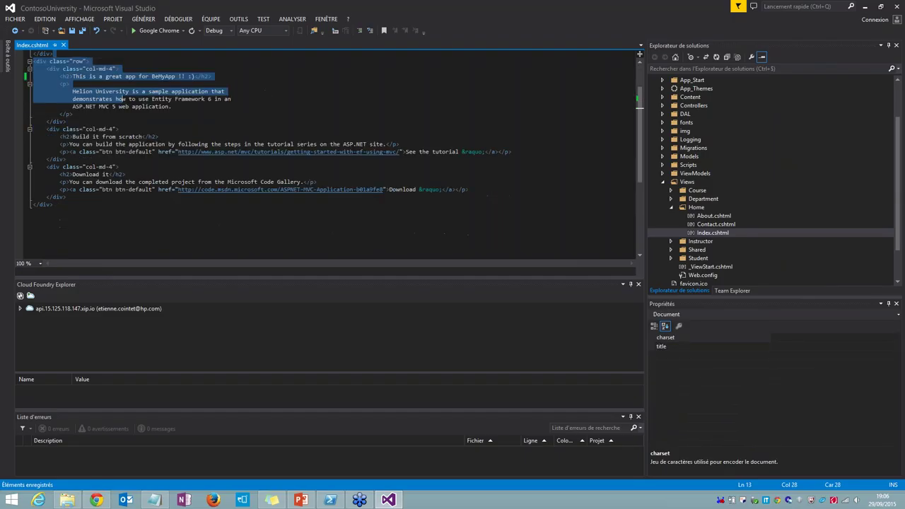
left_click(97, 68)
scroll(92, 71, "up", 2)
left_click(64, 44)
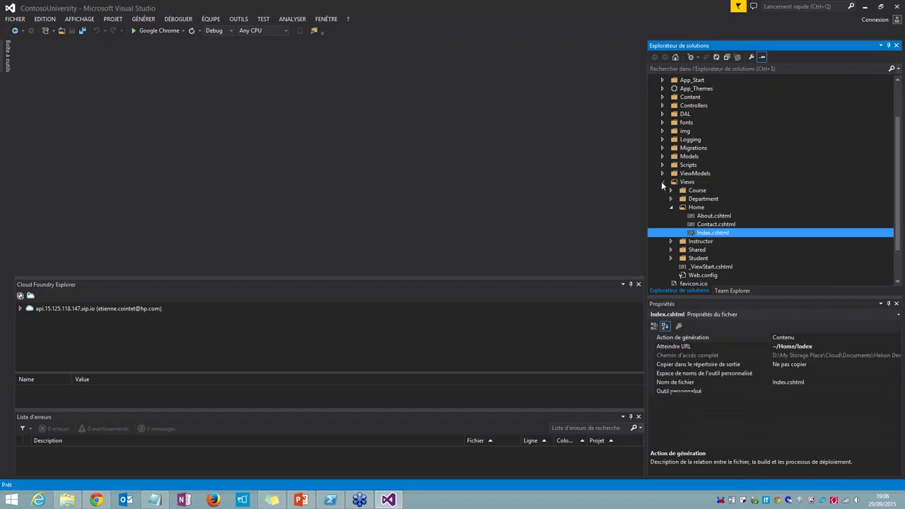
Step: Collapse the Views folder and open the project's Web.config at the top of the file
left_click(663, 182)
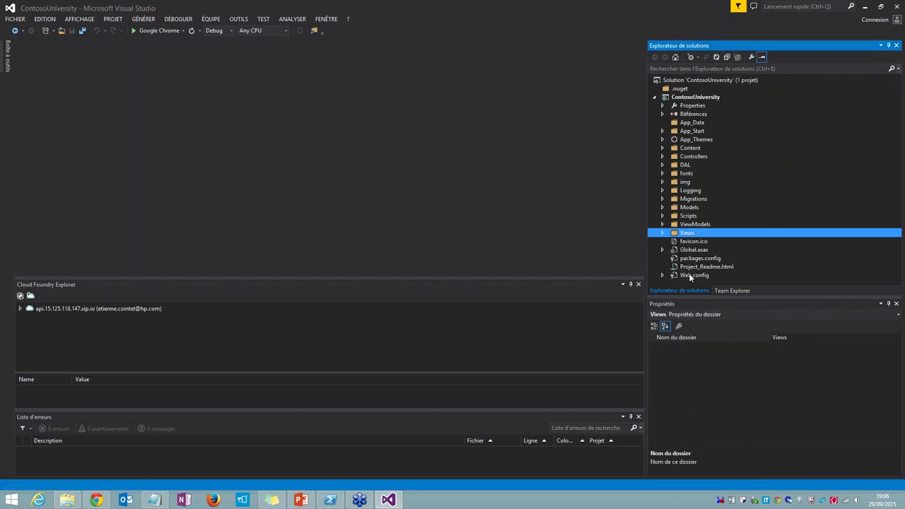
left_click(689, 275)
double_click(689, 276)
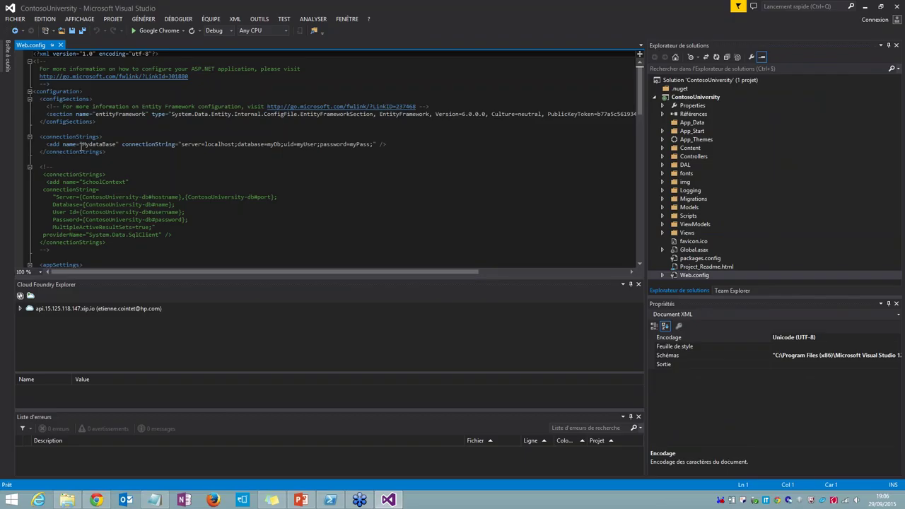
scroll(81, 145, "up", 2)
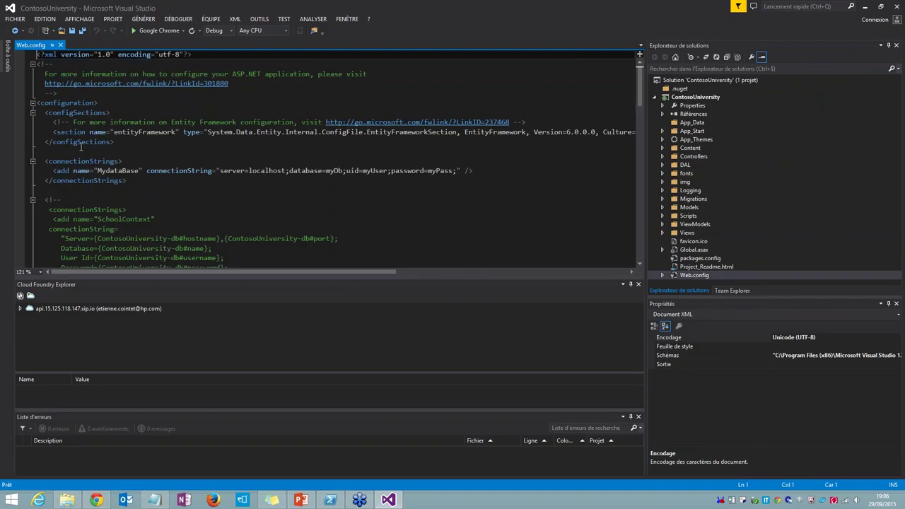
scroll(81, 146, "up", 1)
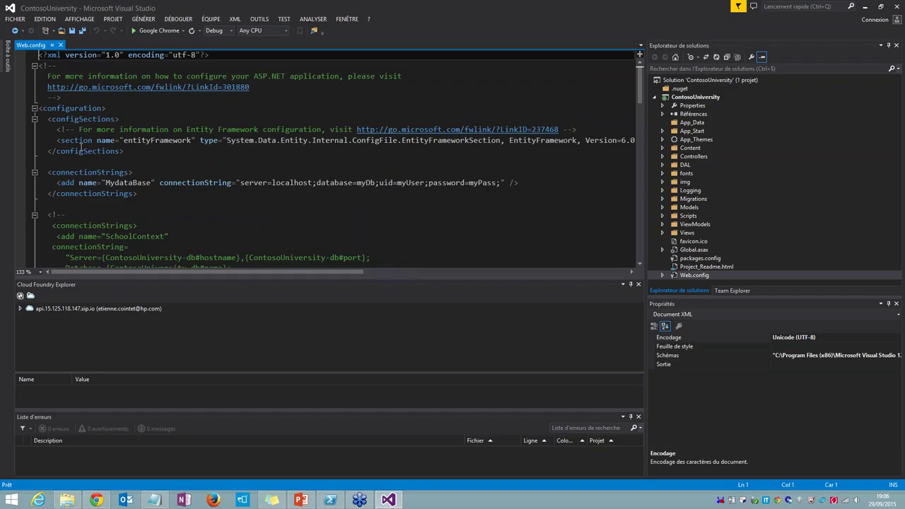
scroll(81, 145, "up", 2)
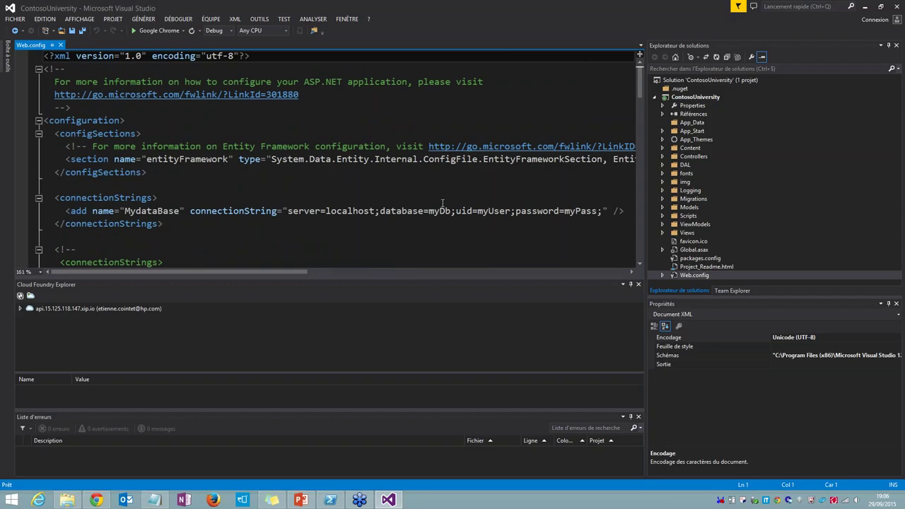
Step: Highlight the MydataBase connection string and its localhost server value
left_click_drag(68, 211, 602, 211)
left_click(407, 214)
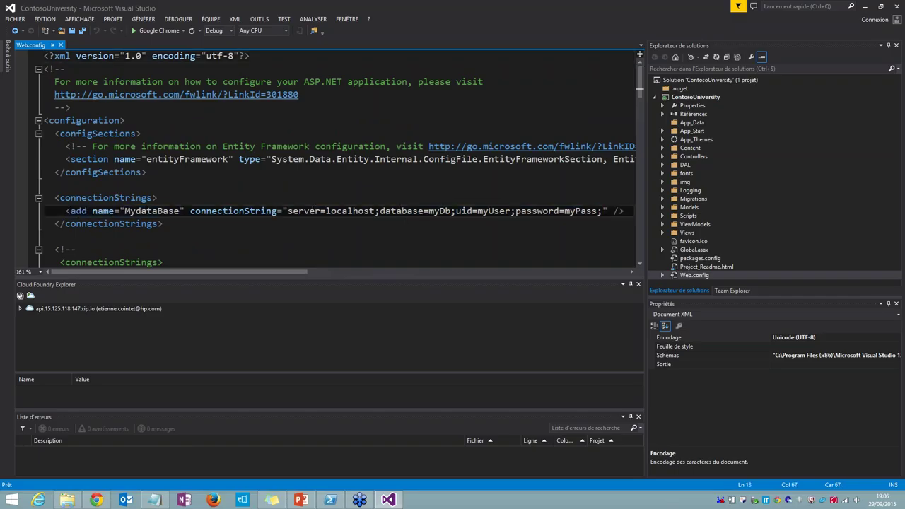
double_click(362, 210)
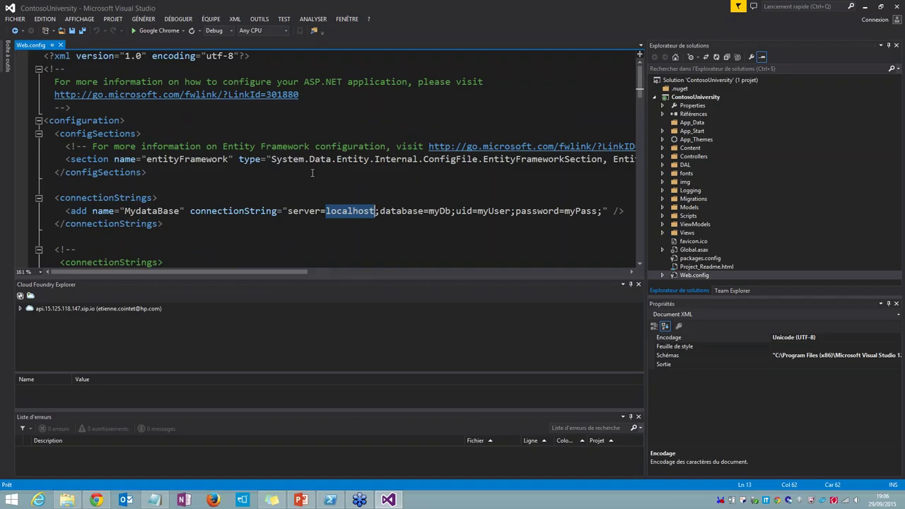
scroll(312, 173, "down", 1)
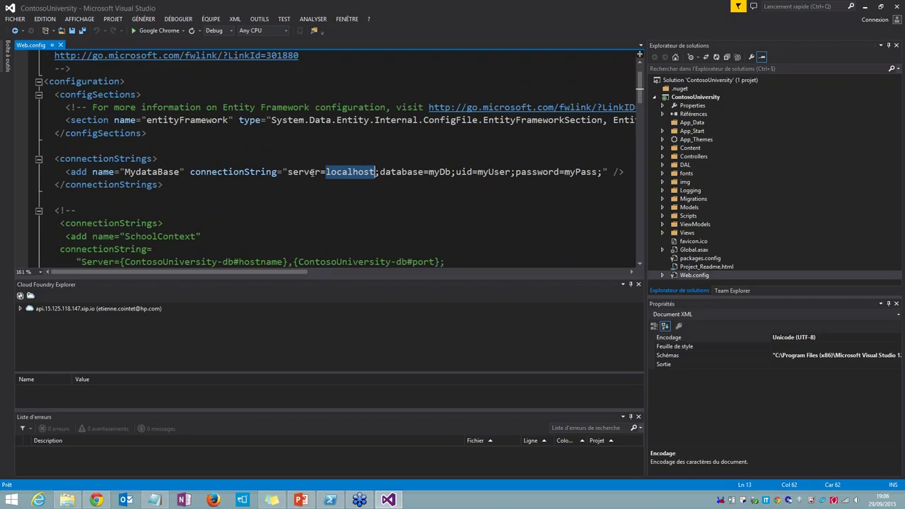
scroll(312, 172, "down", 1)
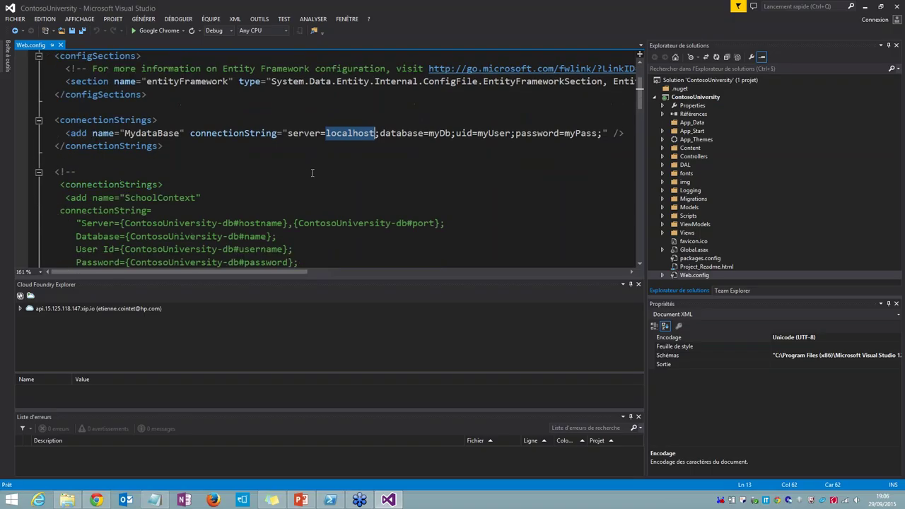
Step: Comment out the MydataBase connection string and uncomment the SchoolContext entry
key("ctrl+z")
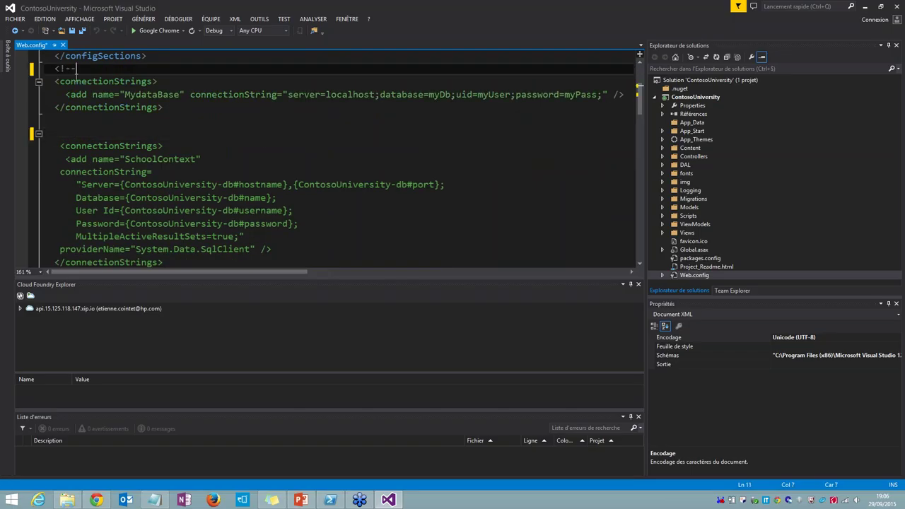
left_click(63, 121)
type("-->")
scroll(63, 122, "down", 1)
left_click(70, 236)
key("BackSpace")
key("BackSpace")
key("BackSpace")
scroll(249, 196, "down", 2)
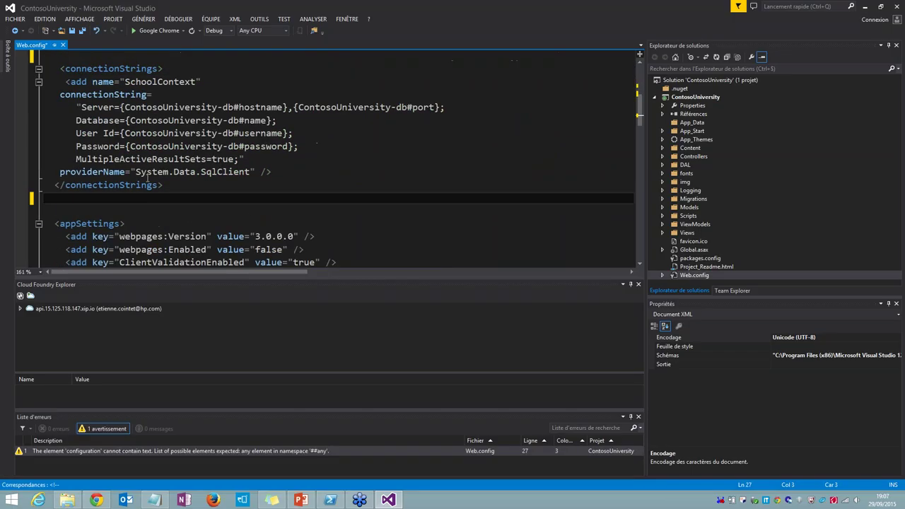
scroll(249, 196, "up", 2)
scroll(249, 195, "up", 1)
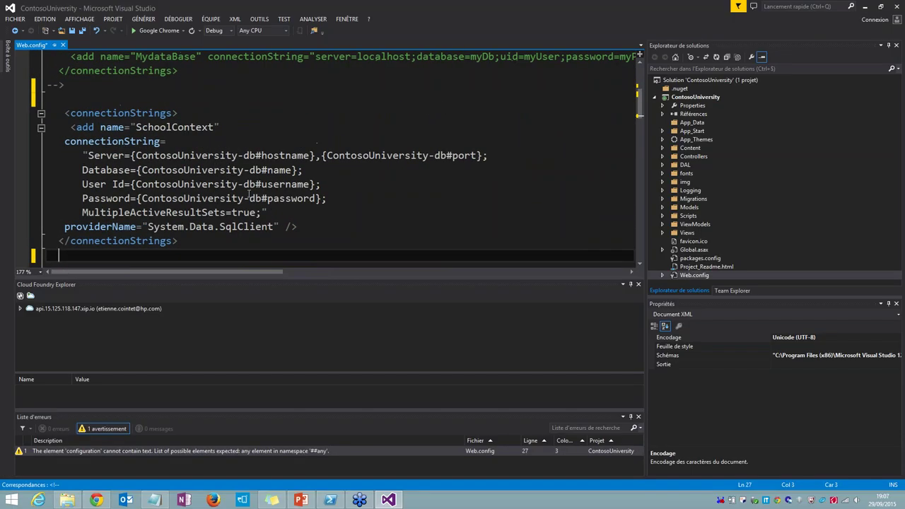
scroll(249, 194, "up", 1)
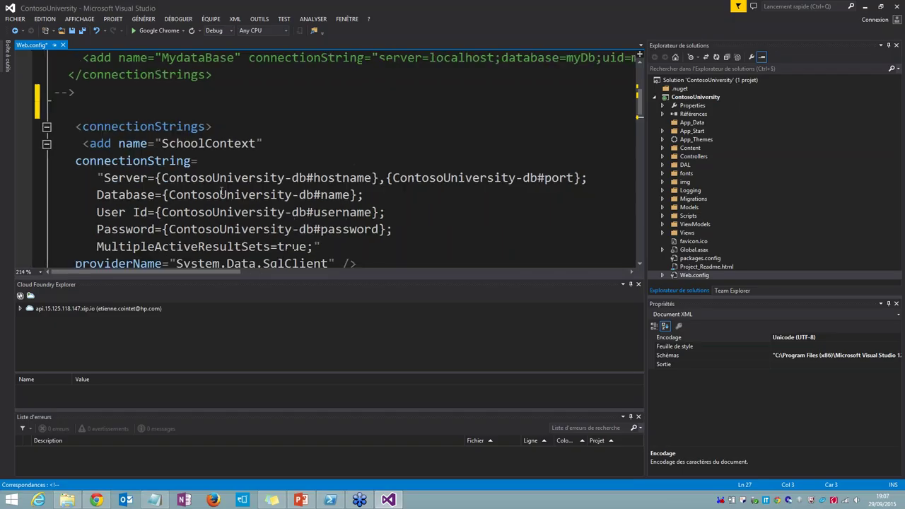
Step: Check the SchoolContext string's ContosoUniversity-db, #hostname, #name, #username and #password placeholders
left_click(137, 167)
scroll(137, 167, "up", 1)
left_click_drag(157, 177, 306, 178)
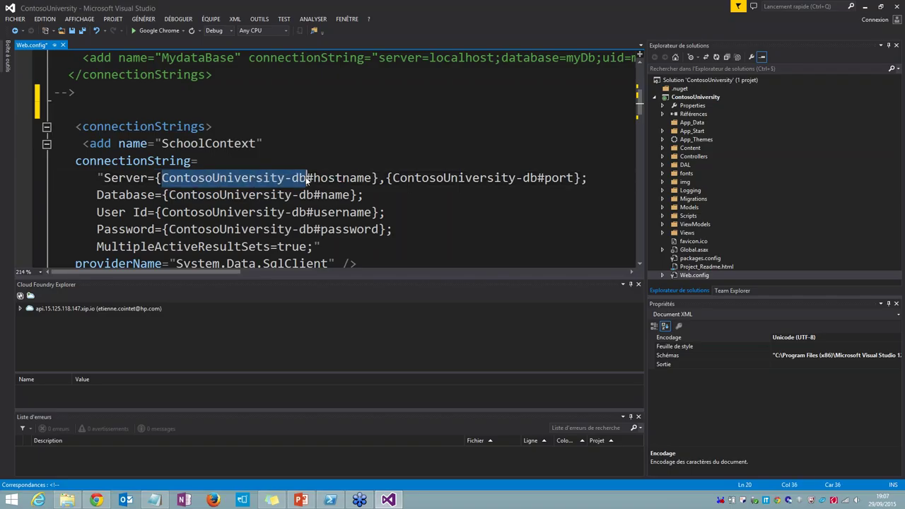
left_click(213, 177)
left_click_drag(306, 177, 373, 177)
left_click_drag(313, 195, 348, 196)
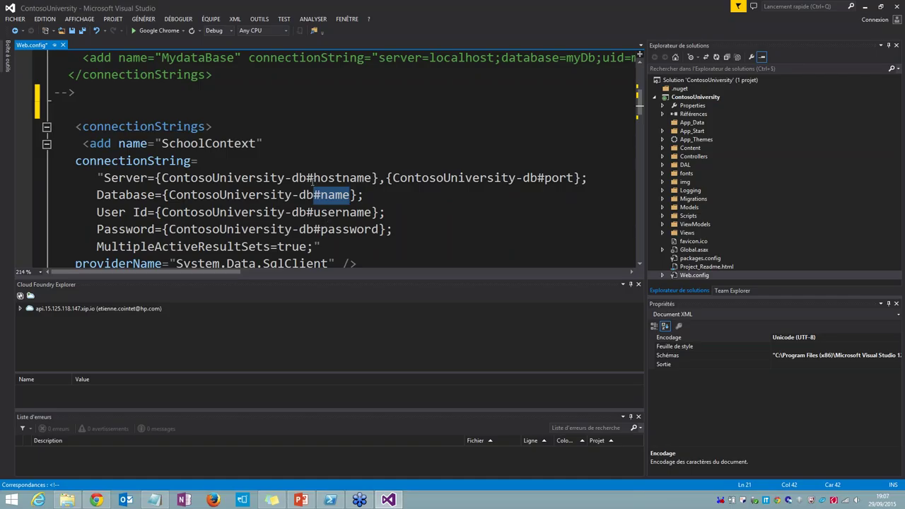
left_click_drag(309, 179, 373, 178)
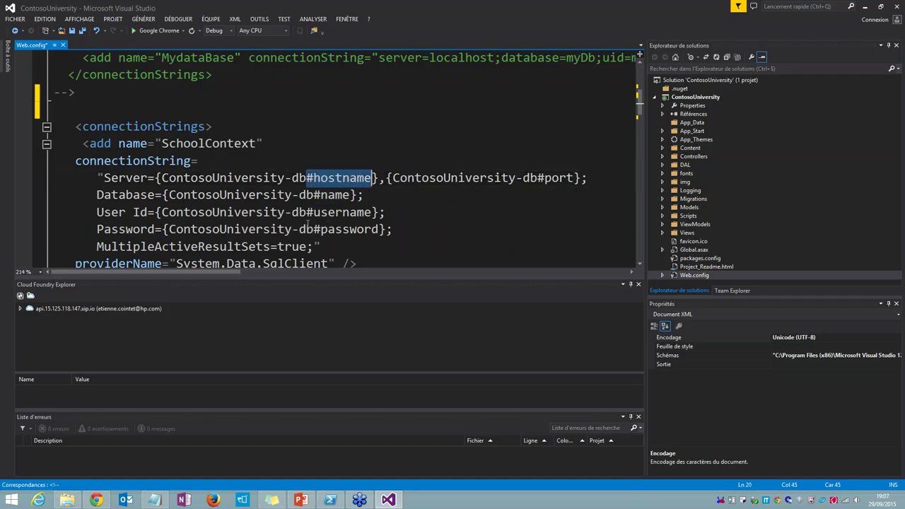
left_click_drag(306, 212, 372, 213)
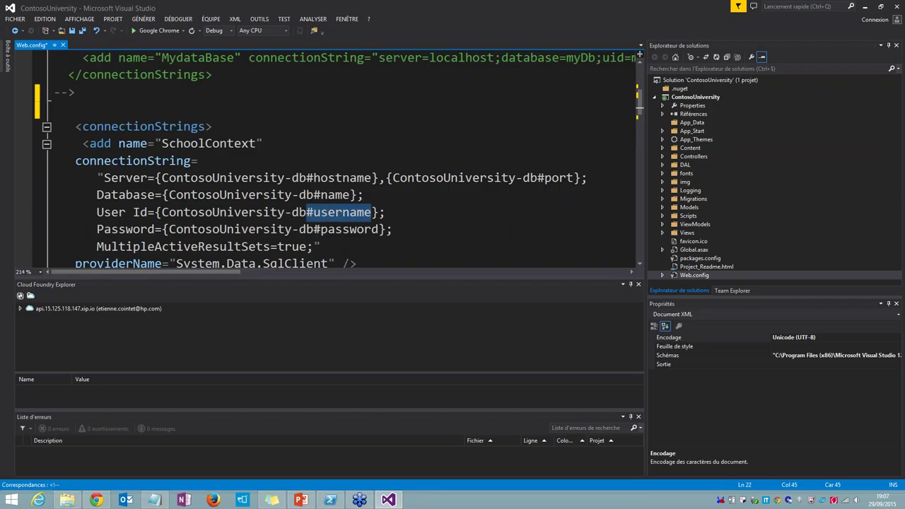
left_click_drag(314, 230, 380, 229)
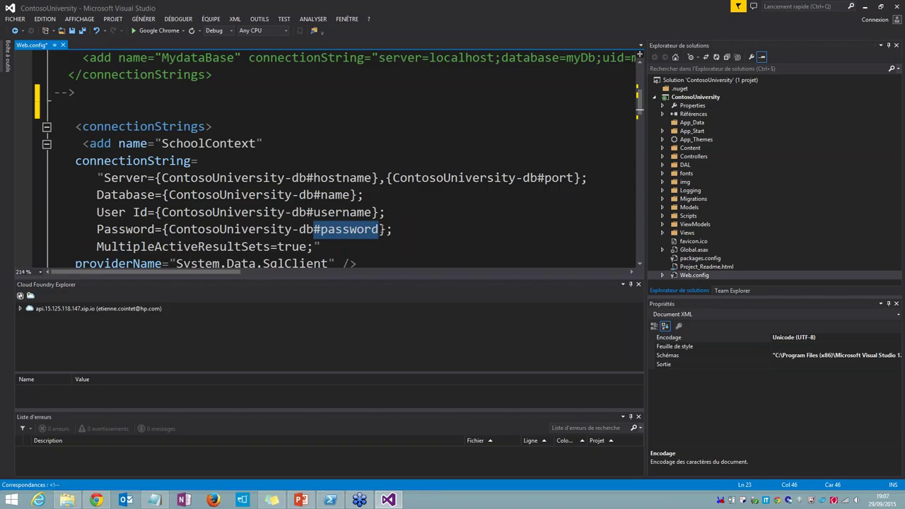
Step: Save Web.config and select the ContosoUniversity project in Solution Explorer
left_click(373, 214)
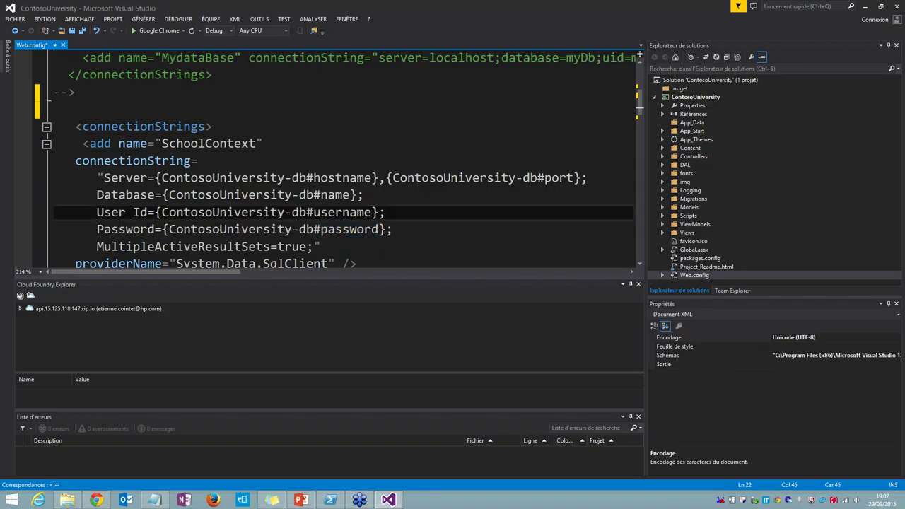
key("ctrl+s")
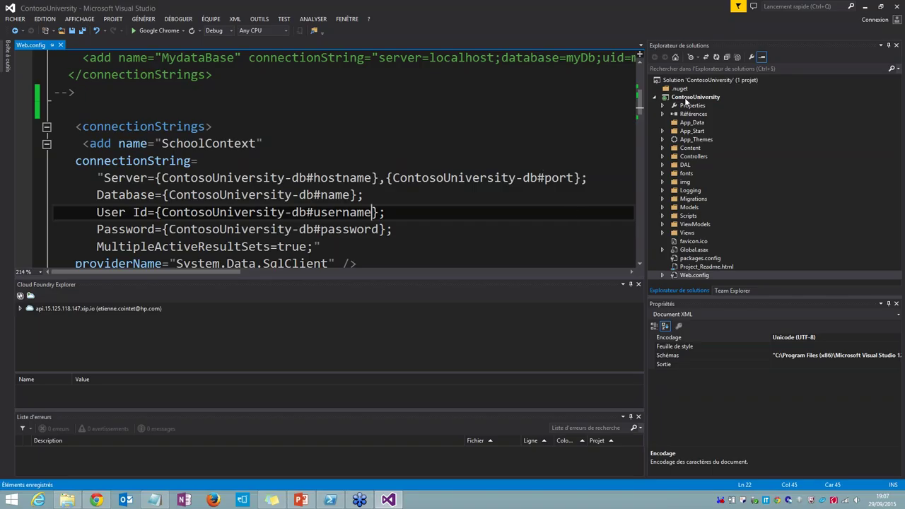
left_click(685, 99)
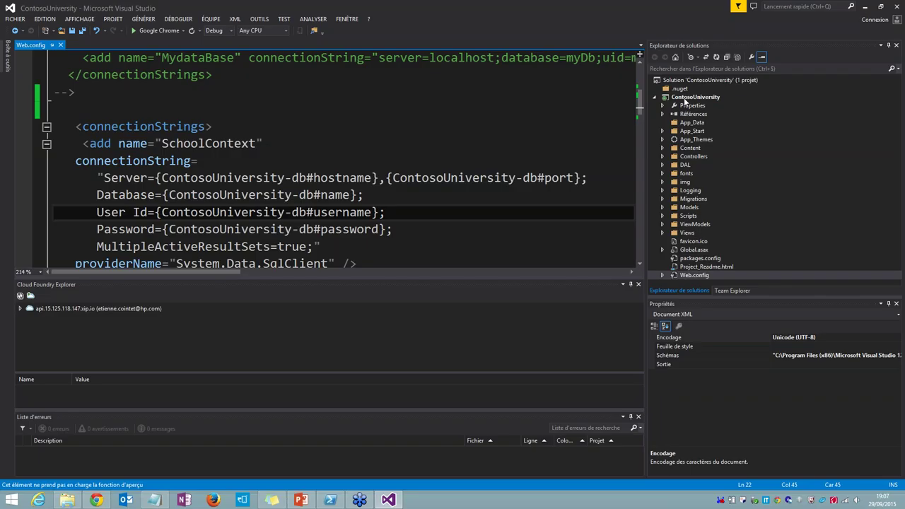
left_click(685, 99)
Step: Start Publish to Cloud Foundry and load the University01.cf.pubxml publish profile
right_click(684, 101)
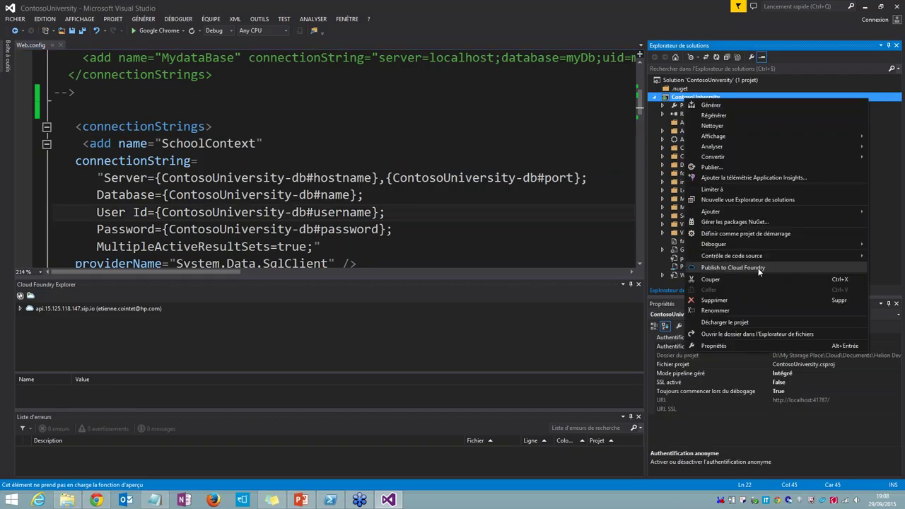
left_click(759, 269)
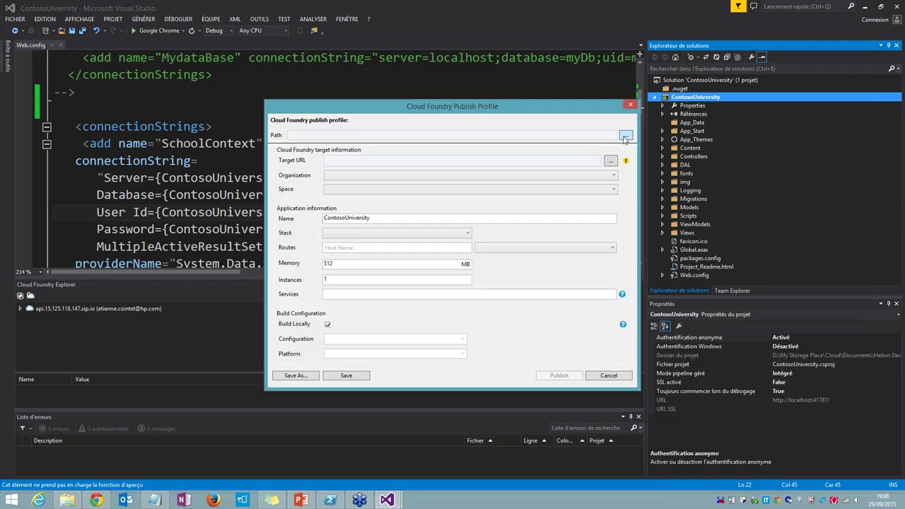
left_click(625, 135)
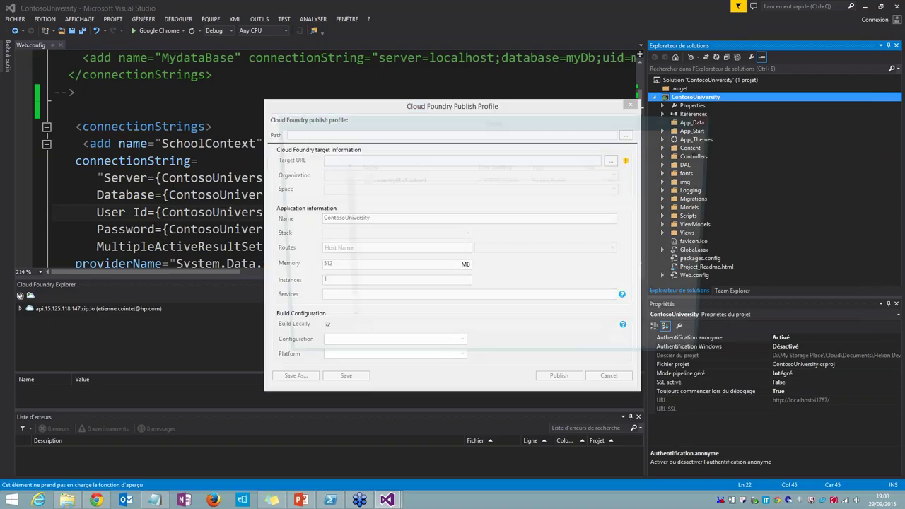
left_click(389, 181)
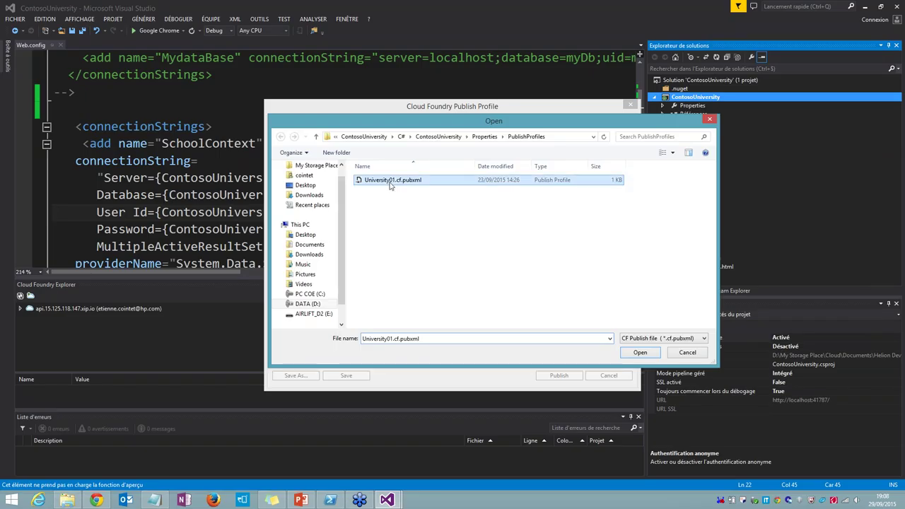
double_click(390, 181)
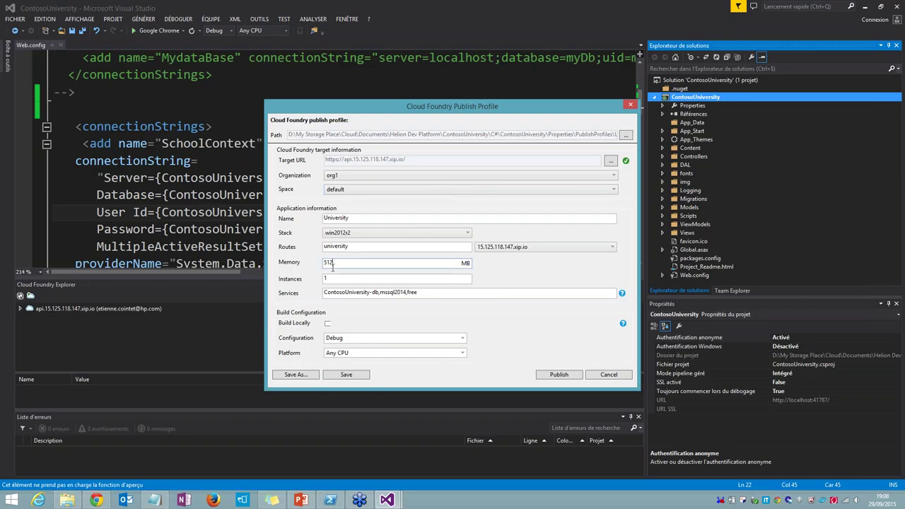
Step: Review the loaded settings: 512 MB memory, university route and 1 instance
left_click_drag(332, 263, 316, 271)
left_click(339, 247)
double_click(340, 249)
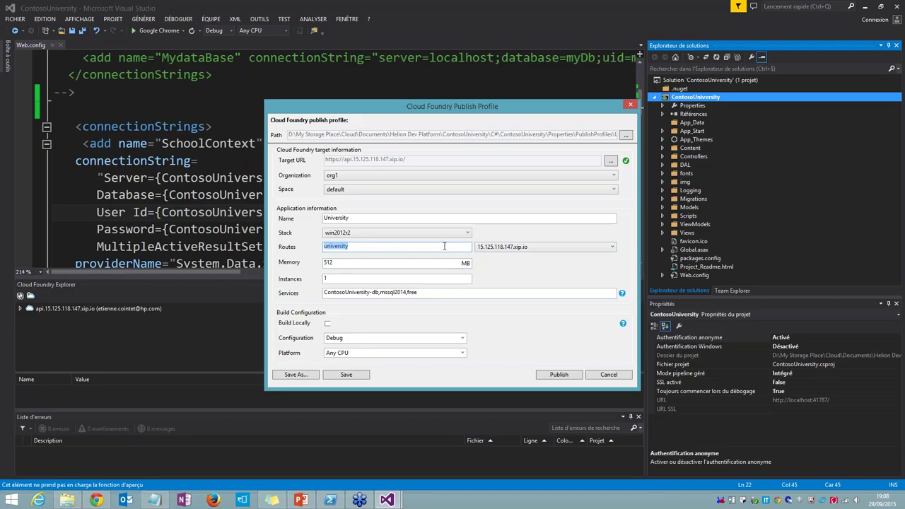
left_click(340, 279)
double_click(340, 279)
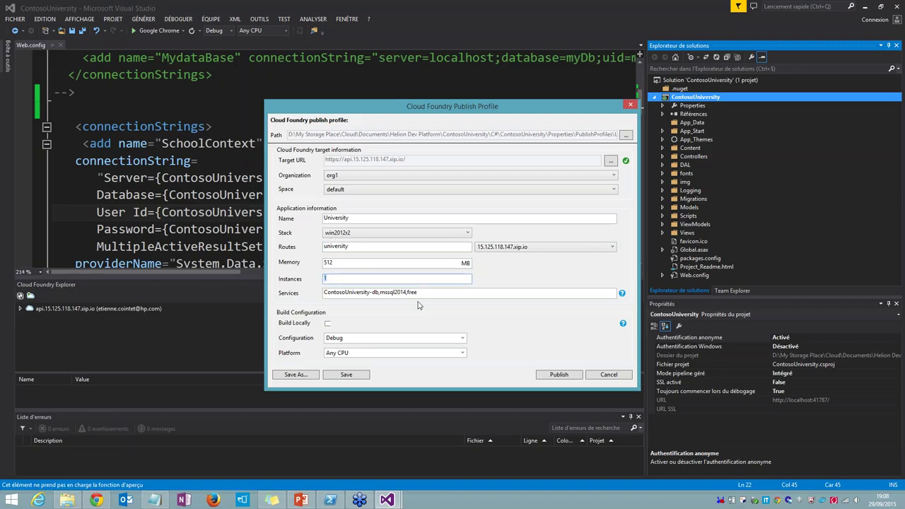
key("Tab")
key("End")
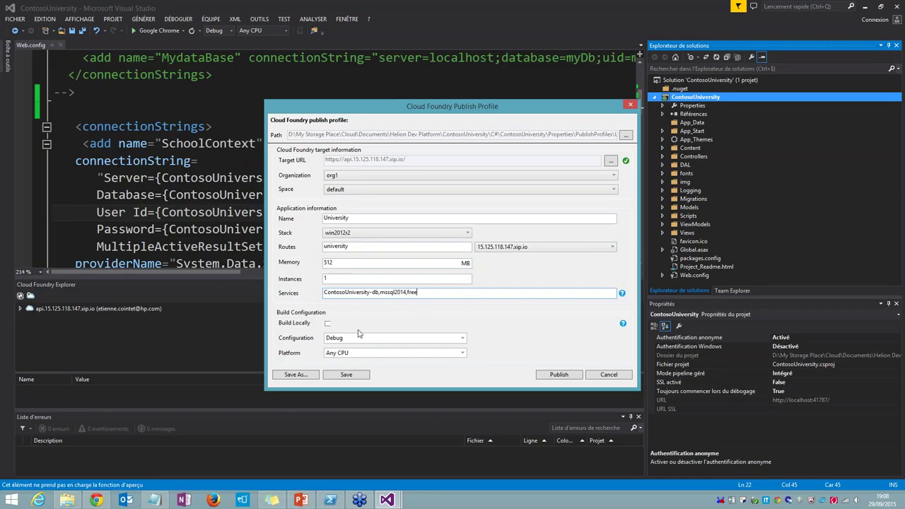
Step: Toggle Build Locally on and back off, then publish the app to Cloud Foundry
left_click(328, 324)
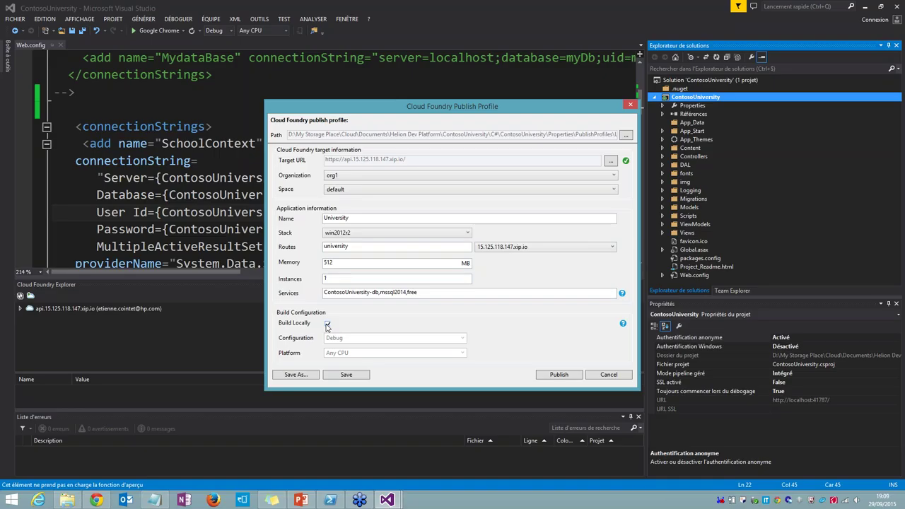
left_click(327, 325)
left_click(560, 375)
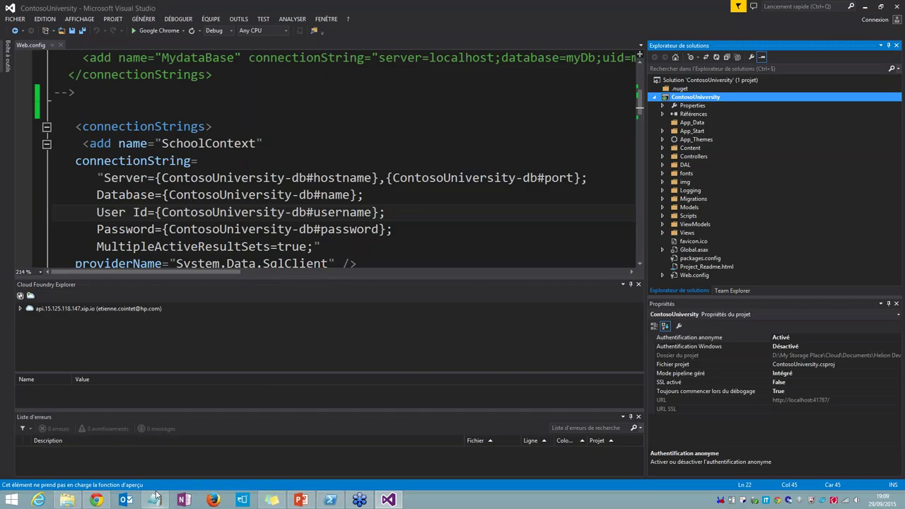
Step: In the browser's Helion console, go to Applications > University and view its log stream
left_click(103, 501)
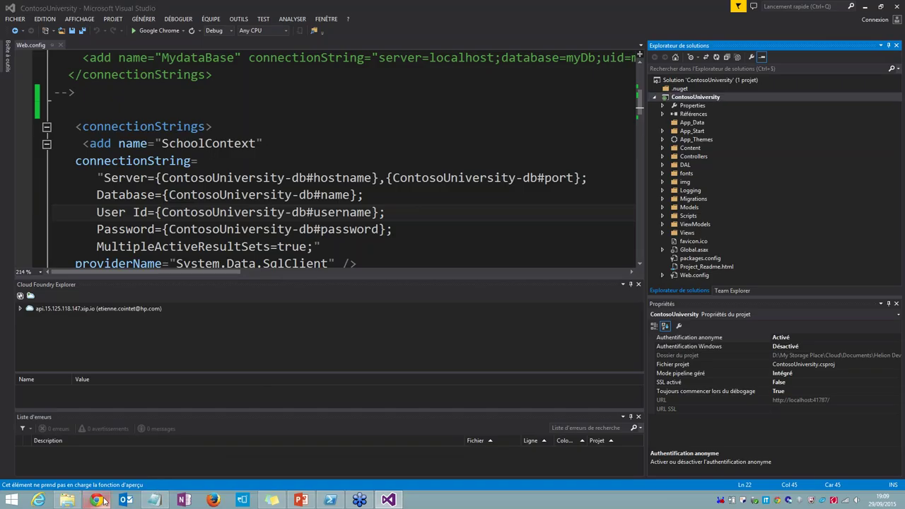
left_click(103, 501)
left_click(142, 6)
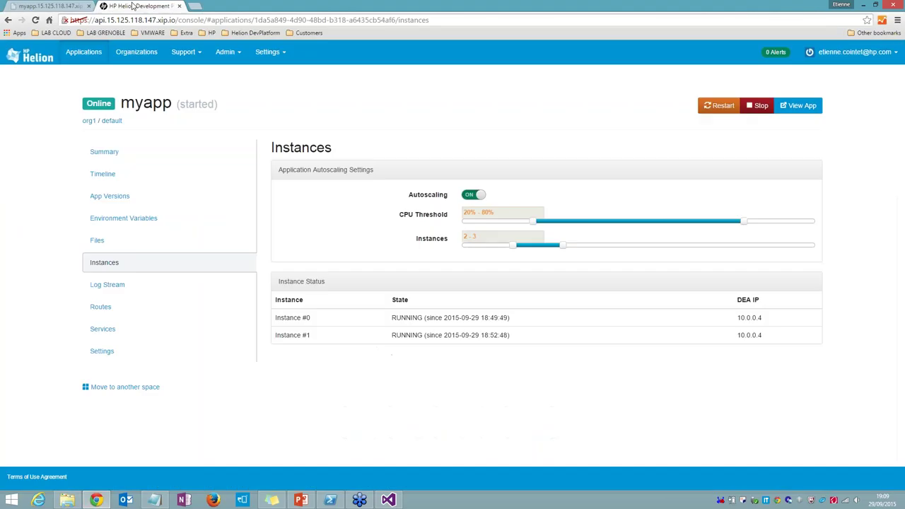
left_click(83, 51)
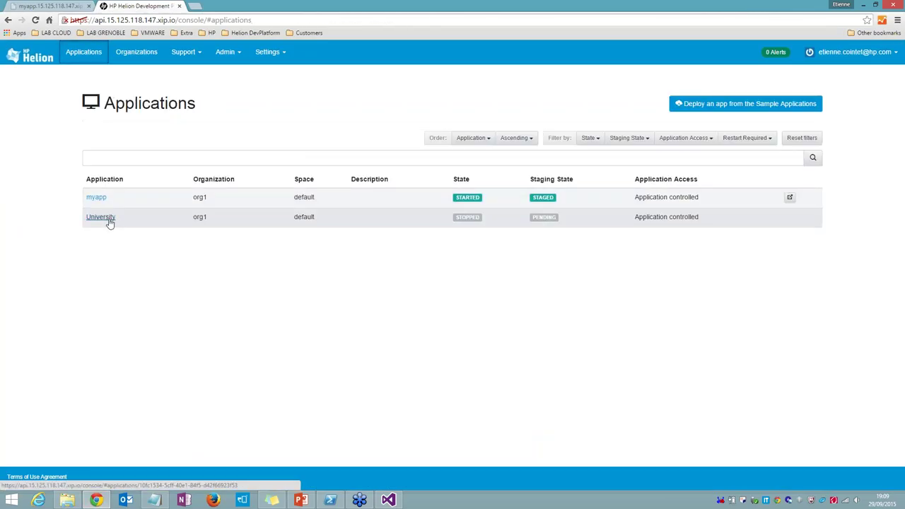
left_click(101, 217)
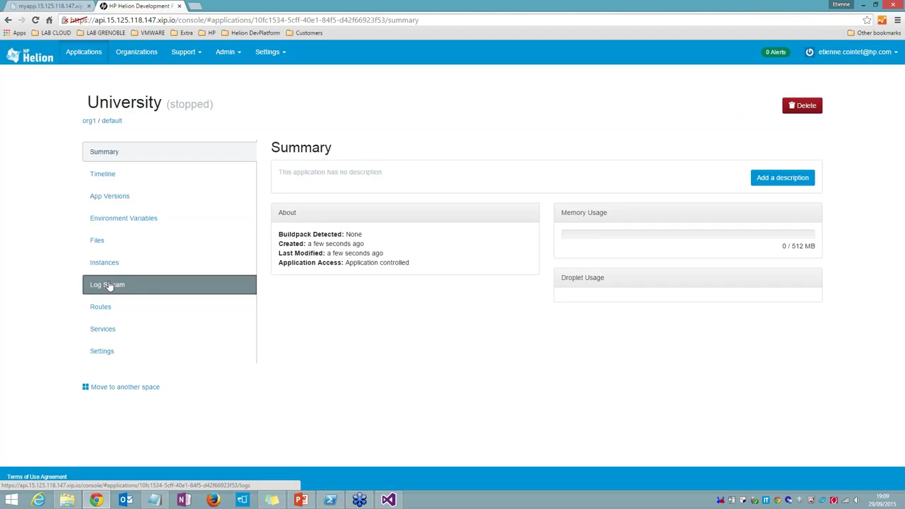
left_click(109, 286)
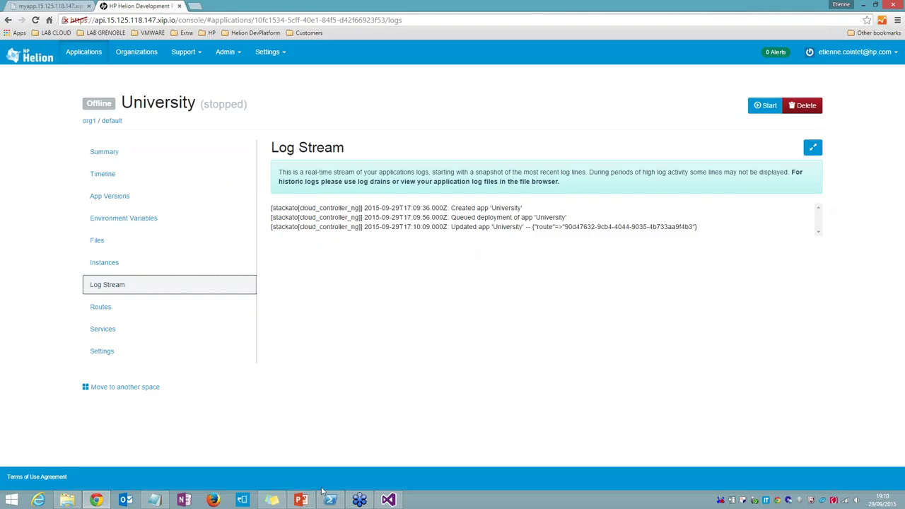
left_click(301, 500)
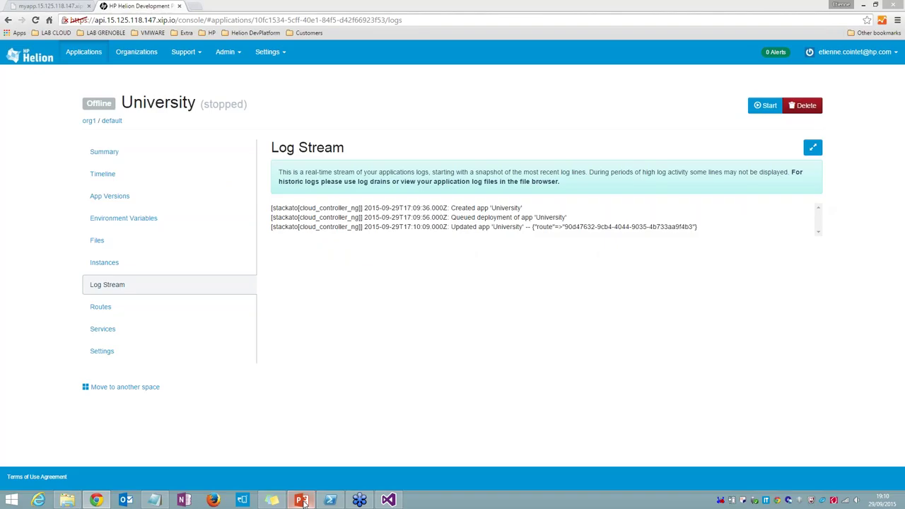
Step: Return to PowerPoint showing slide 24, 'ROUND 5 – MS SQL IS VERY EASY'
left_click(301, 500)
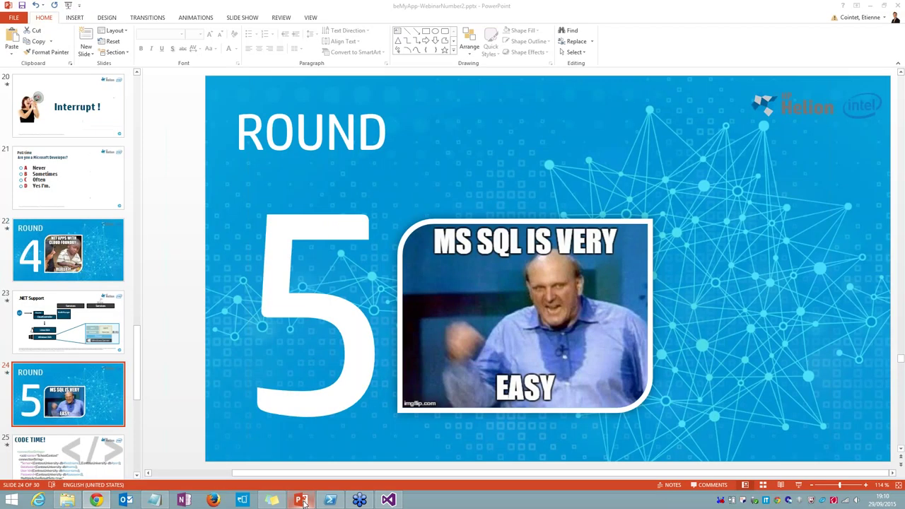
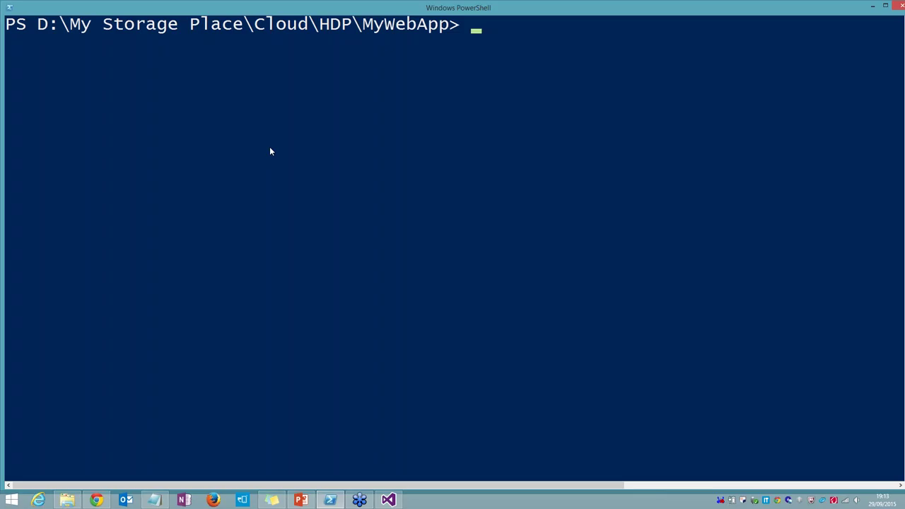
Step: Move into the Quizz\maze\scripts folder, listing each folder's contents on the way
type("ls")
key("Return")
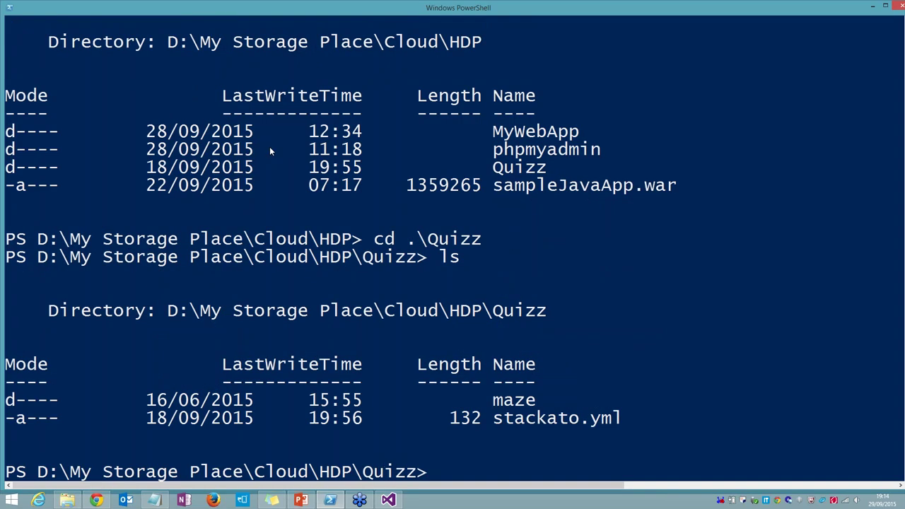
type("cd .\\maze")
key("Return")
type("ls")
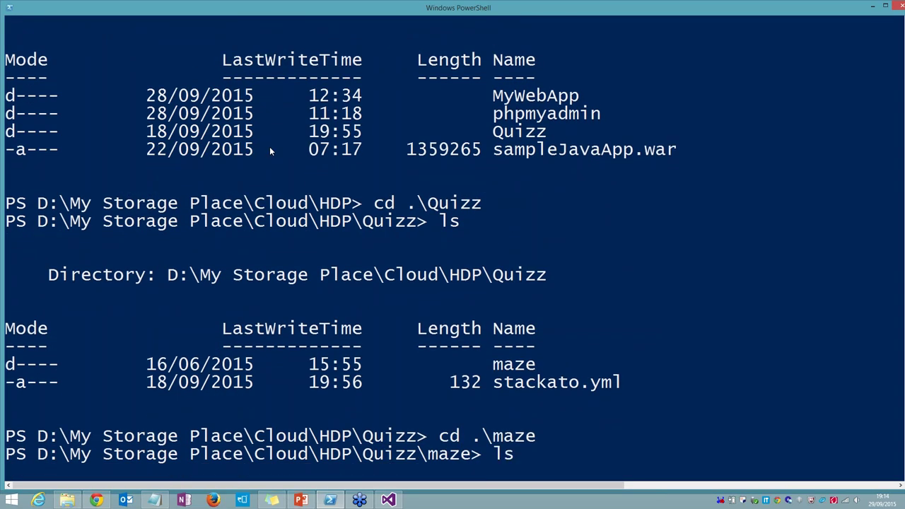
key("Return")
type("cd ")
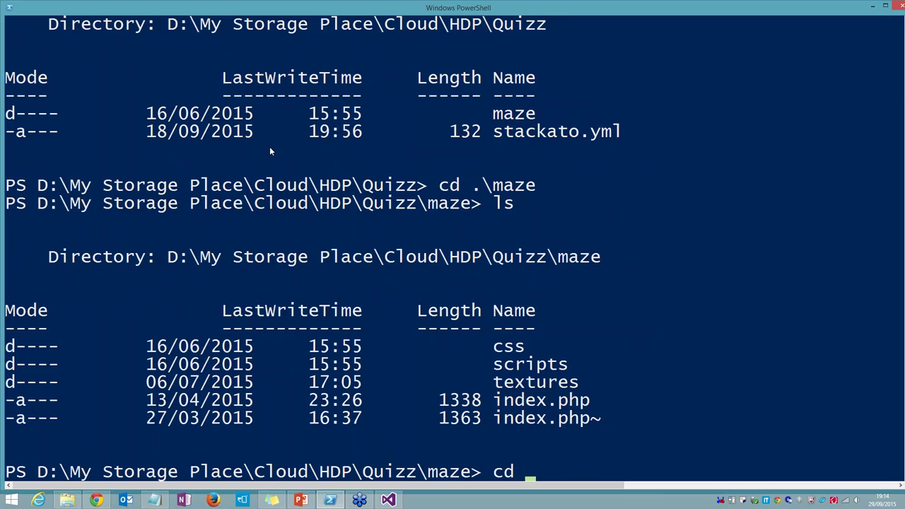
type(".\\scripts")
key("Return")
type("ls")
key("Return")
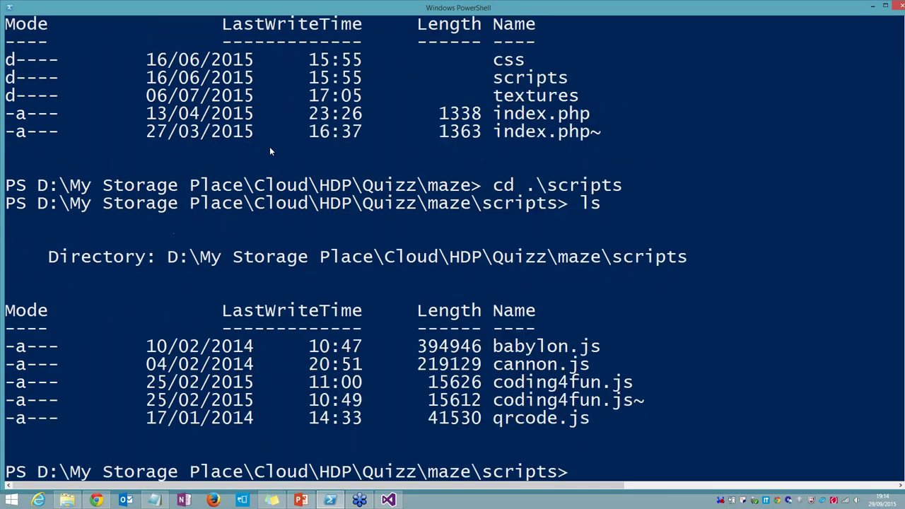
Step: Open coding4fun.js in Notepad with notepad.exe and Tab completion
type("c")
key("BackSpace")
type("notepad.exe .\\cod")
key("Tab")
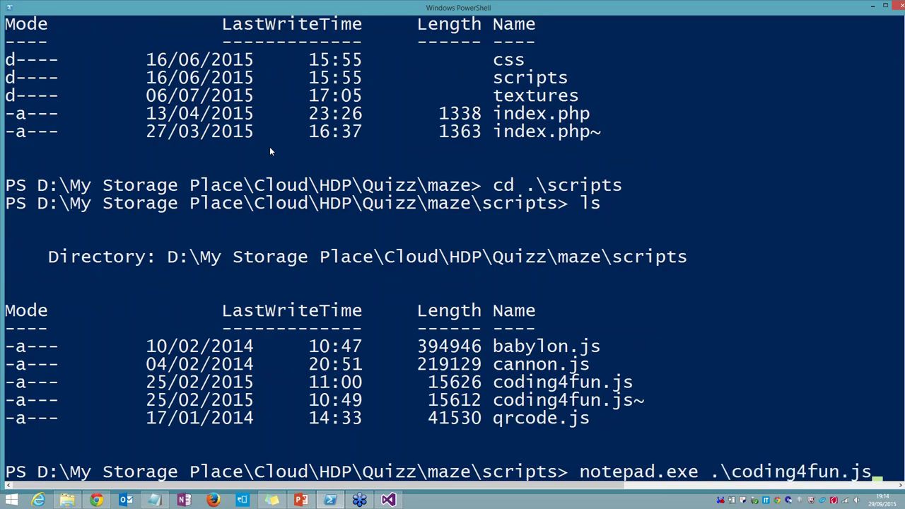
key("Return")
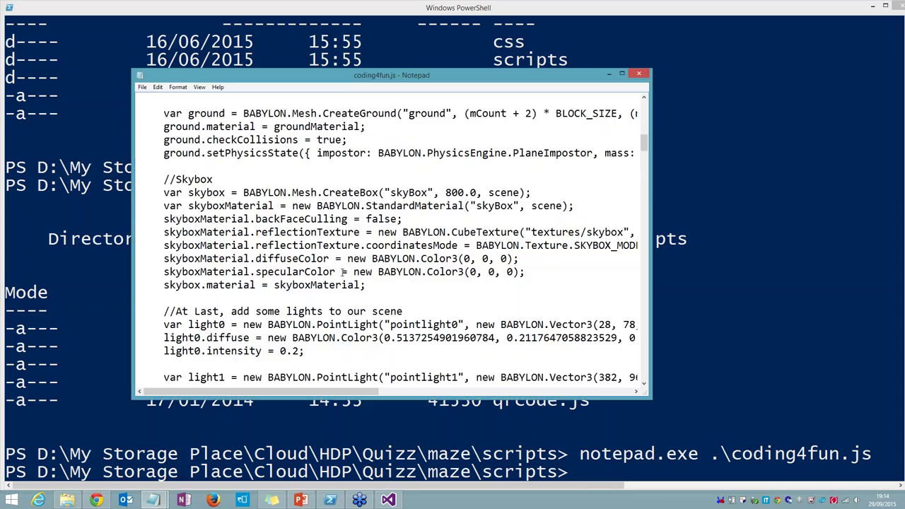
left_click_drag(644, 145, 633, 101)
scroll(304, 219, "down", 1)
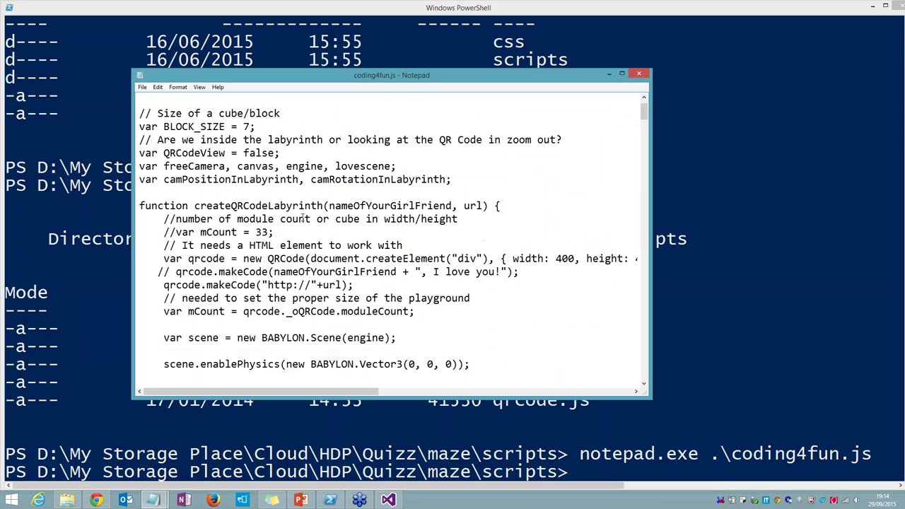
scroll(303, 219, "down", 2)
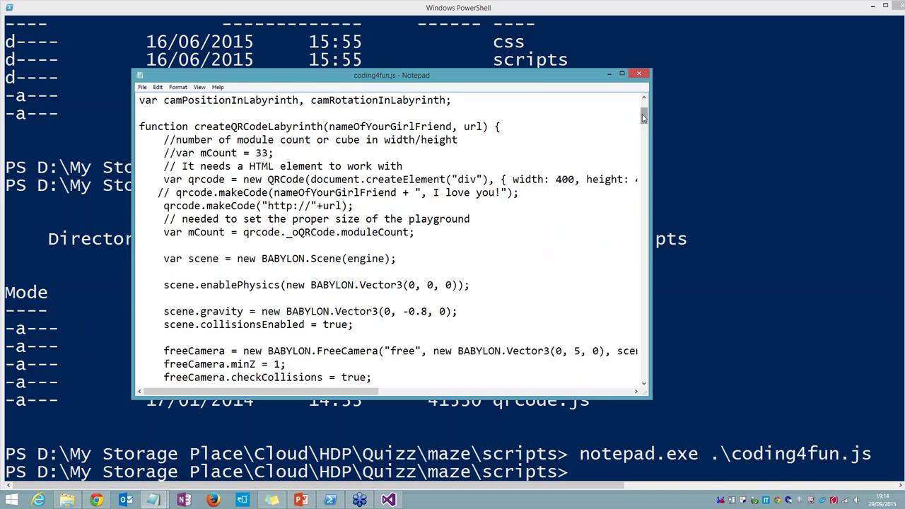
left_click_drag(644, 118, 645, 126)
left_click(641, 74)
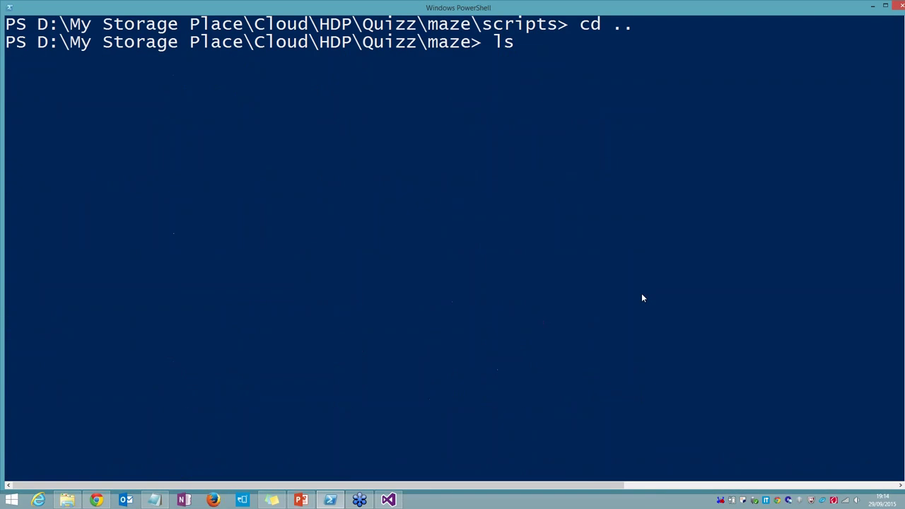
Step: Run helion push from the Quizz folder, confirming with Y and accepting the default URL
type("cd")
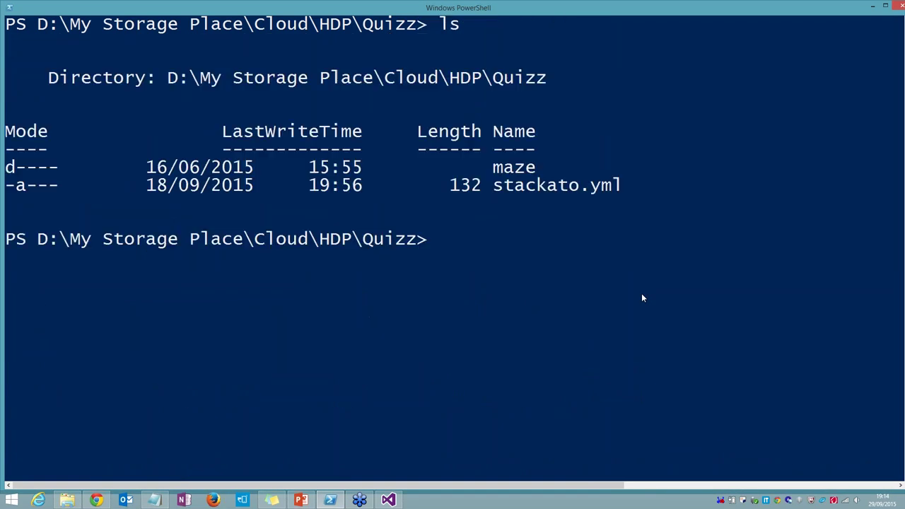
type("helion push")
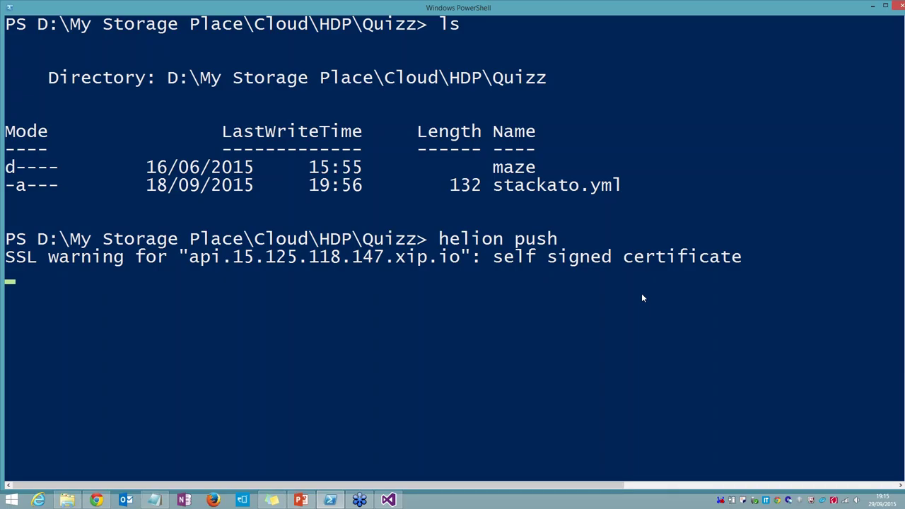
type("Y")
key("Return")
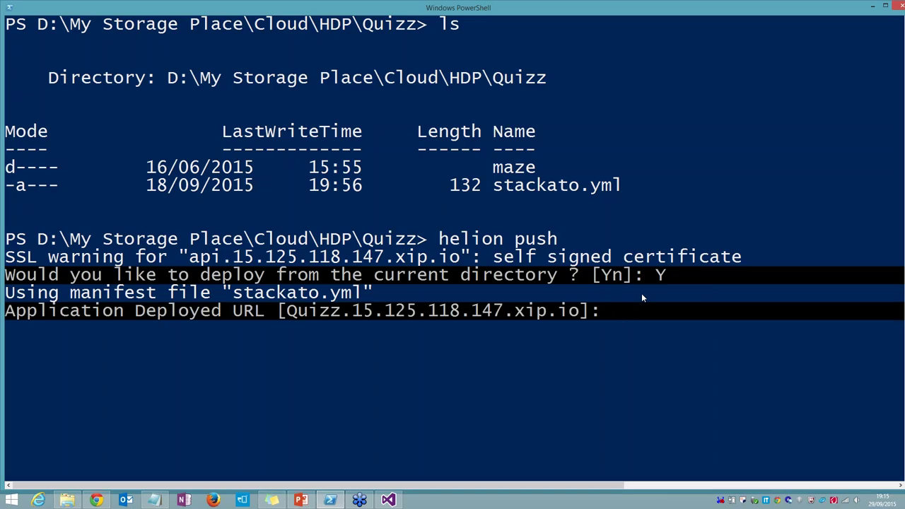
key("Return")
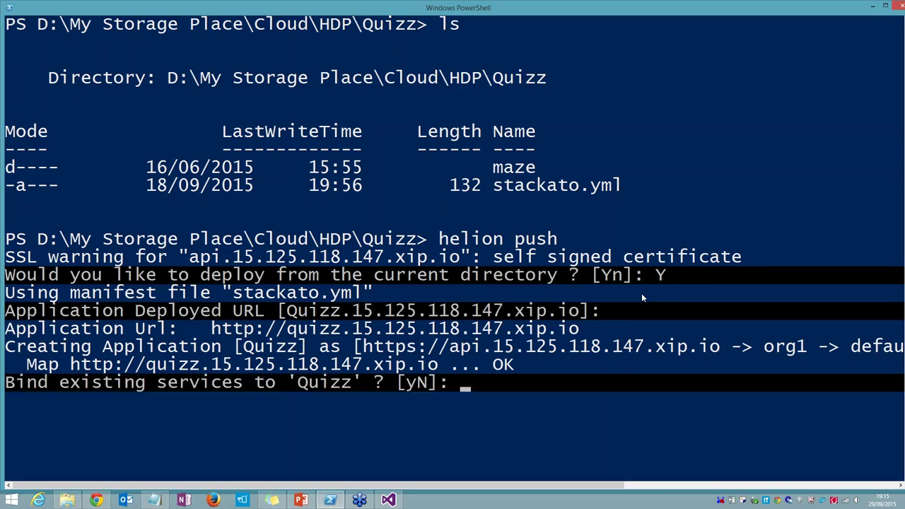
Step: Answer N to binding existing and creating new services, then follow the deployment output
type("N")
key("Return")
type("N")
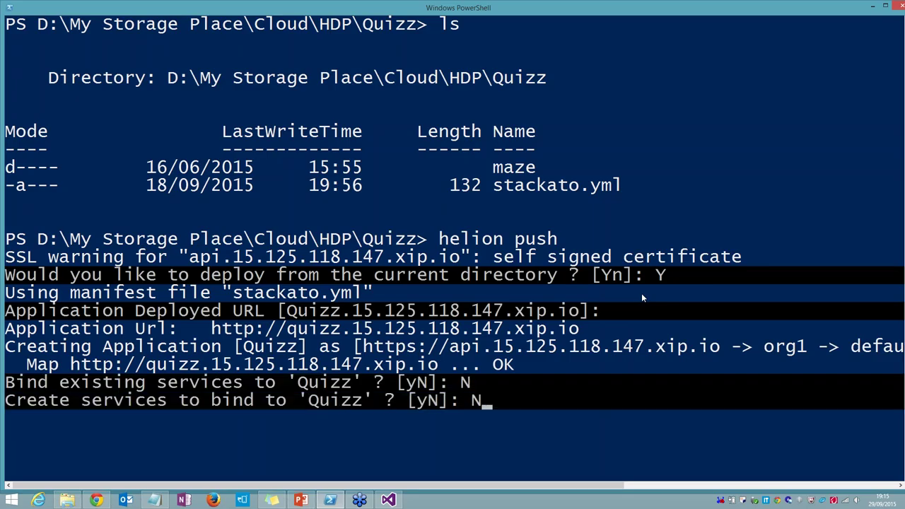
key("Return")
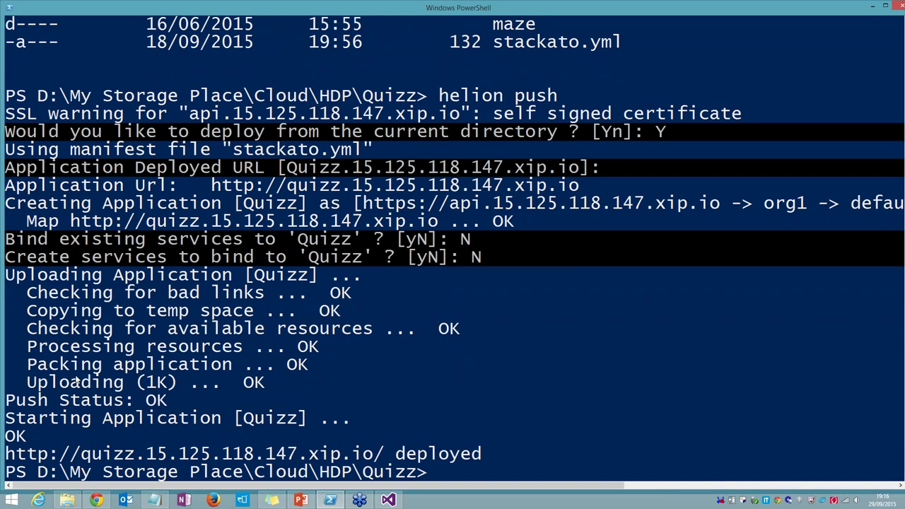
scroll(77, 380, "down", 1)
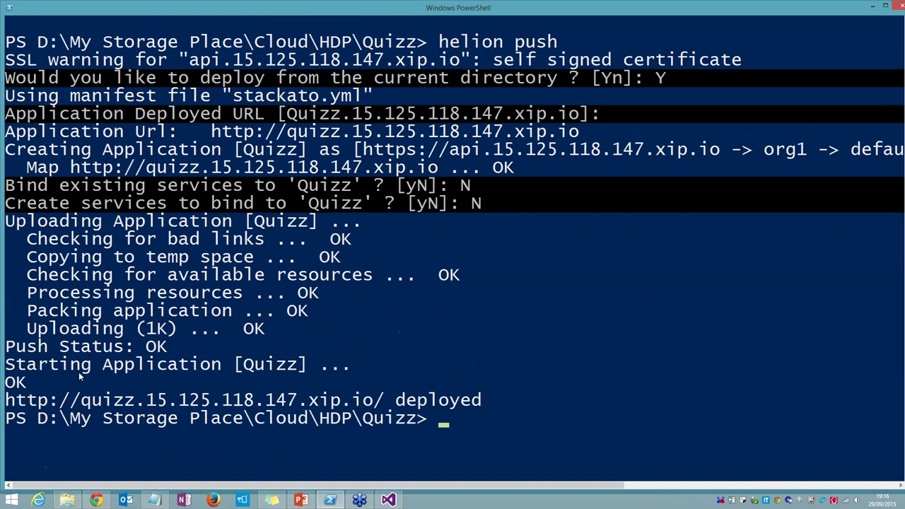
scroll(78, 372, "down", 1)
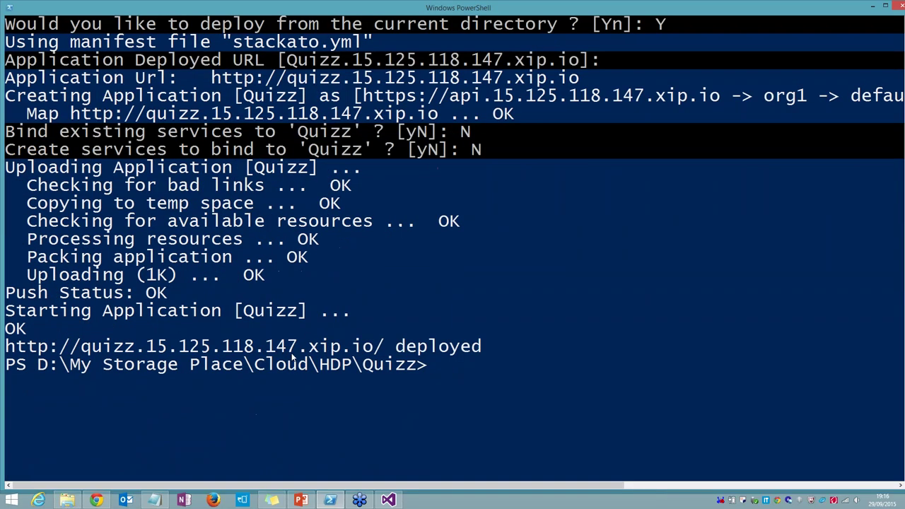
left_click(99, 500)
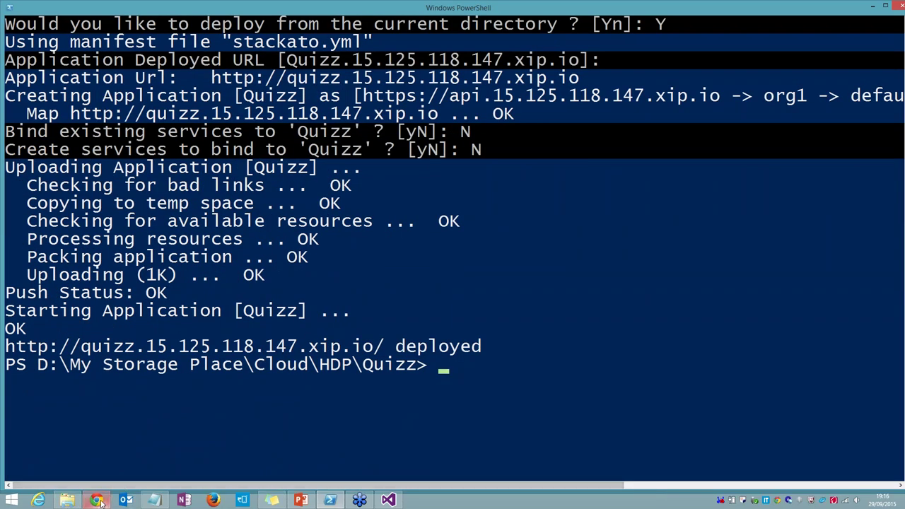
mouse_move(100, 500)
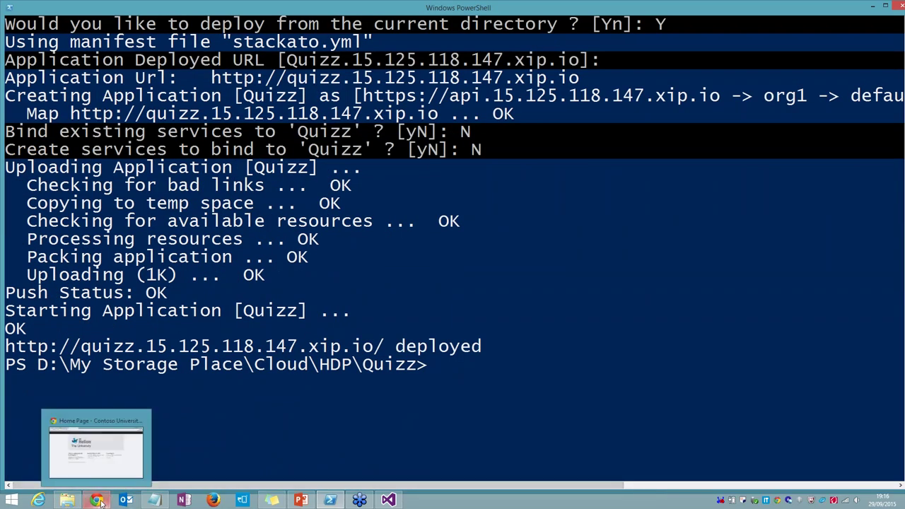
left_click(100, 501)
left_click(191, 19)
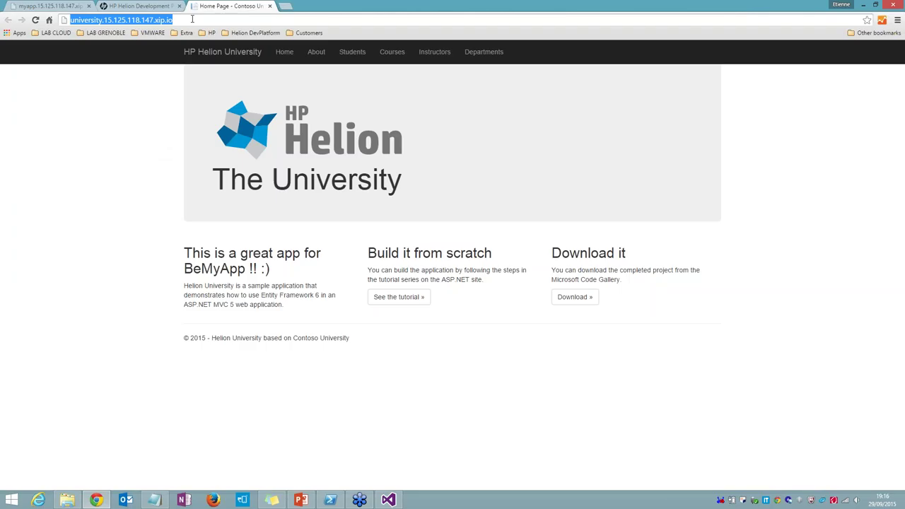
type("http://quizz.15.125.118.147.xip.io/")
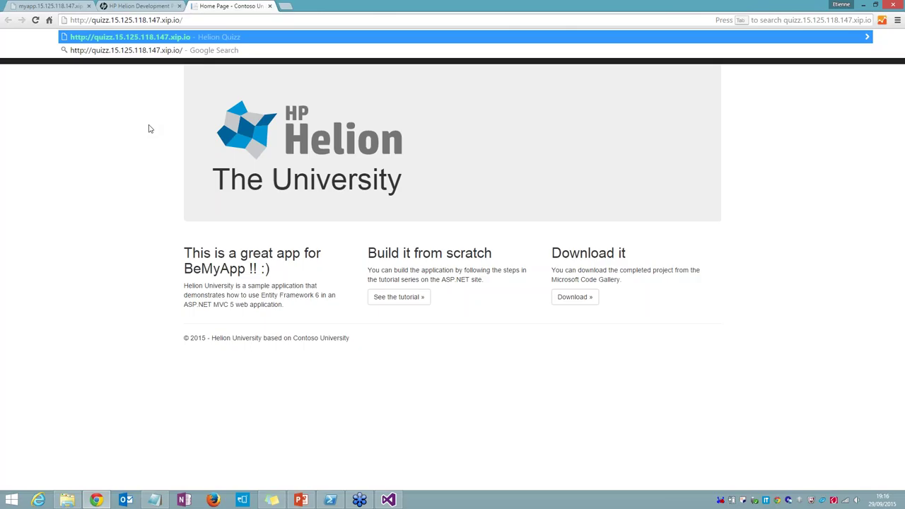
key("Return")
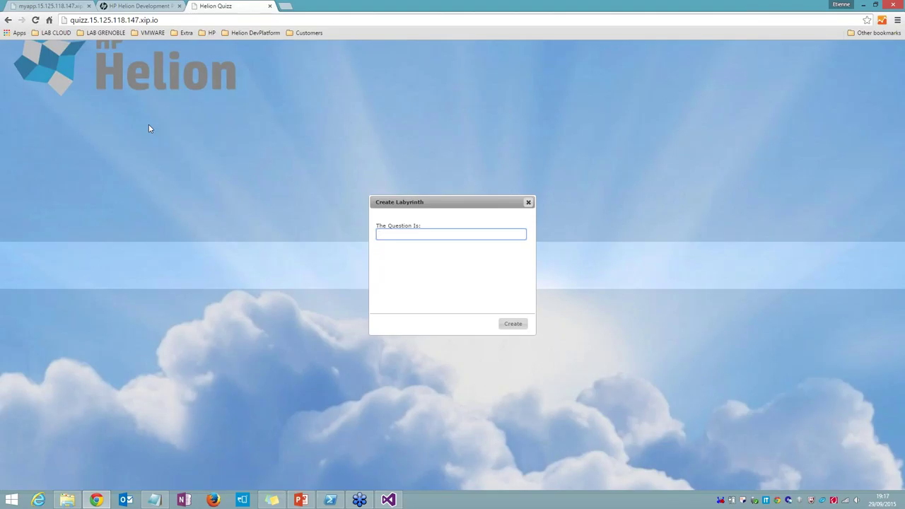
Step: Enter the question 'How can I play to this game?' and create the labyrinth
type("How can I play to this game?")
left_click(512, 328)
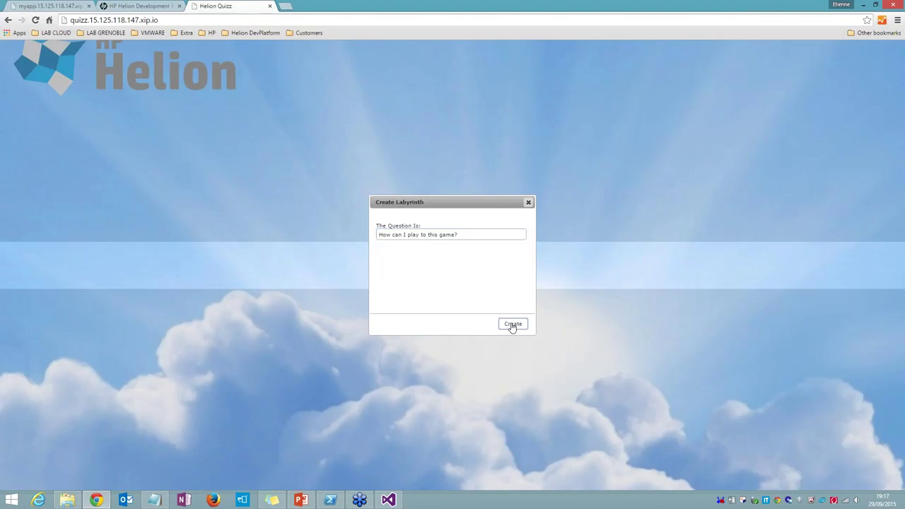
left_click(512, 325)
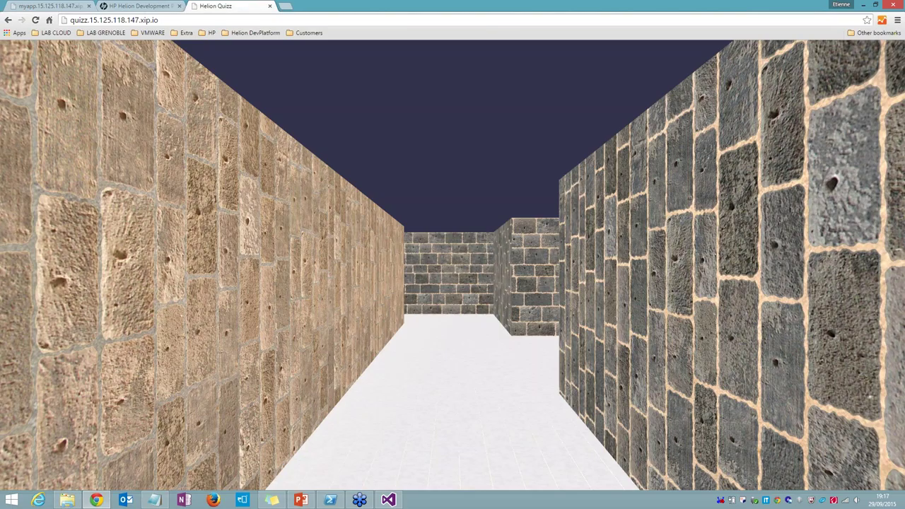
Step: Go full screen with F11 and walk forward down the corridor, then turn right
key("F11")
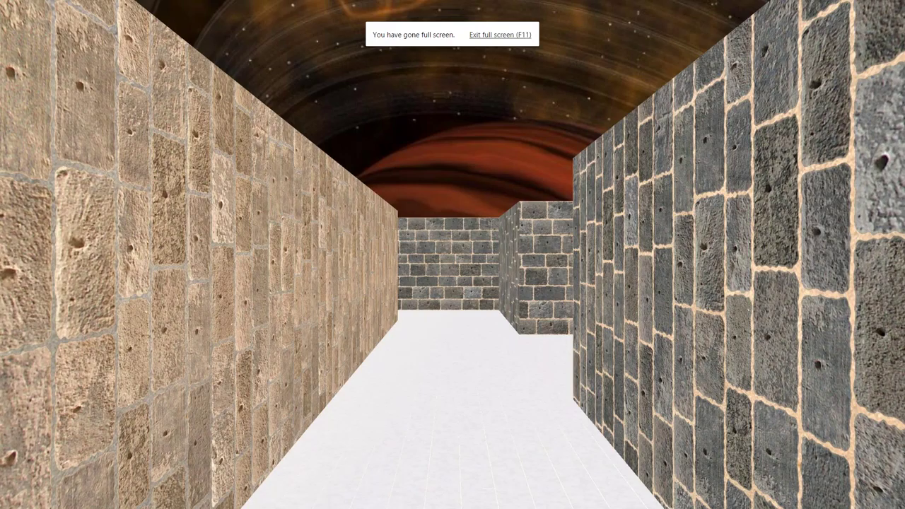
key("Up")
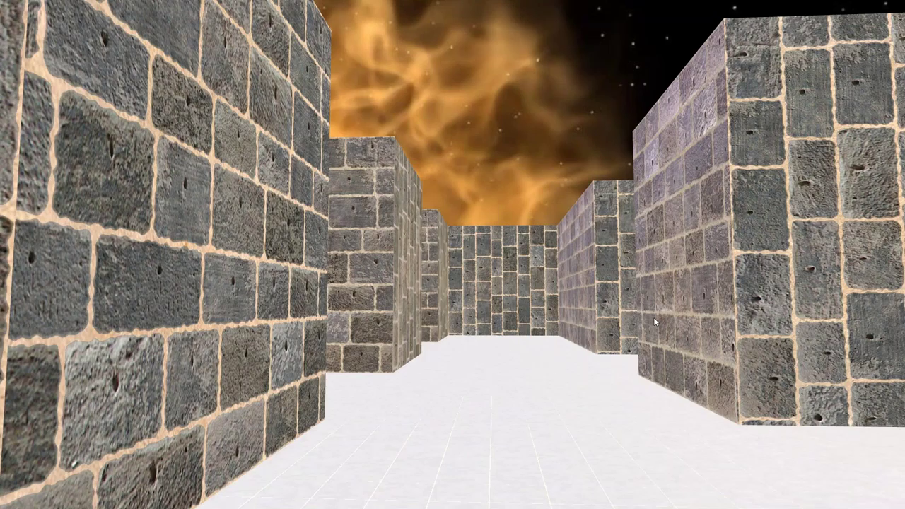
key("Up")
key("Right")
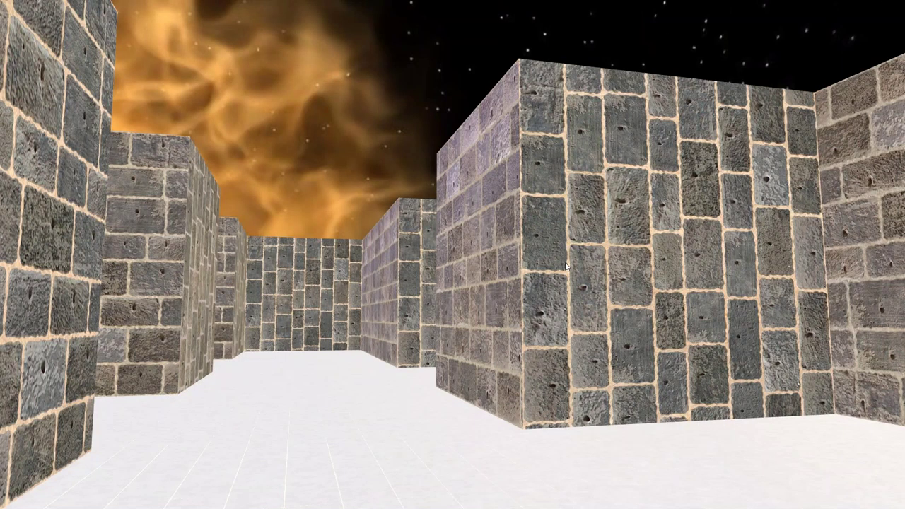